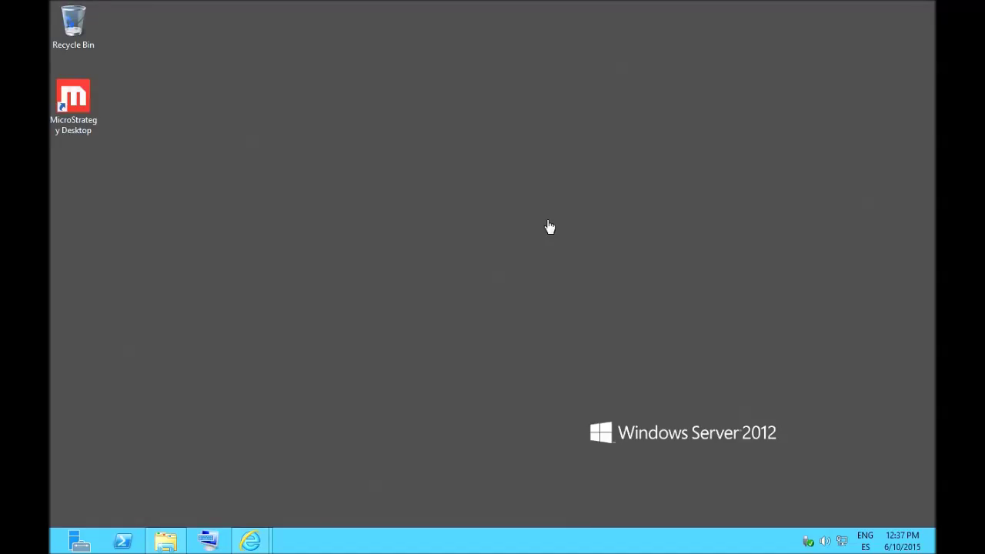
# Step: Bring up the World Bank GDP (current US$) page in the browser and display its data download formats
pyautogui.click(543, 218)
pyautogui.moveTo(251, 541)
pyautogui.click(314, 469)
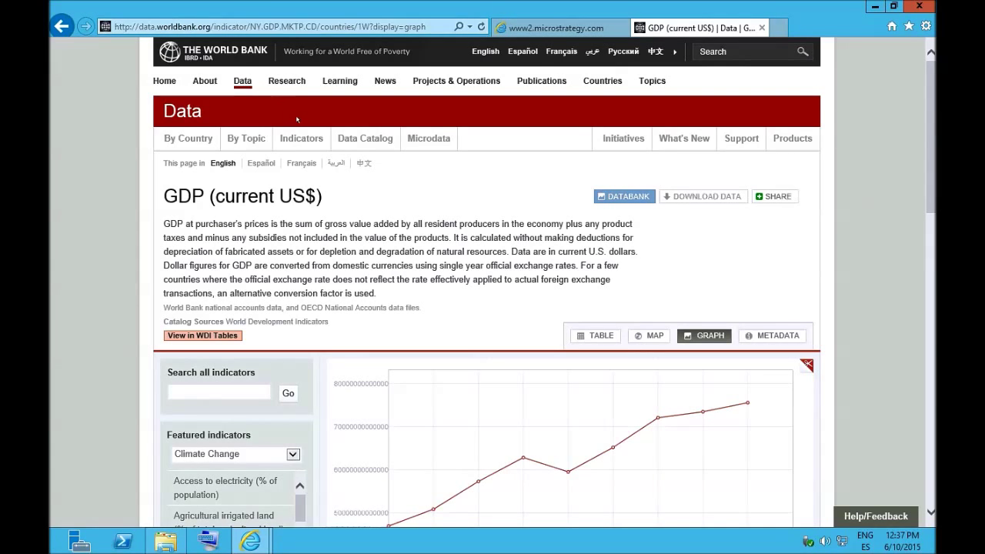
pyautogui.click(697, 197)
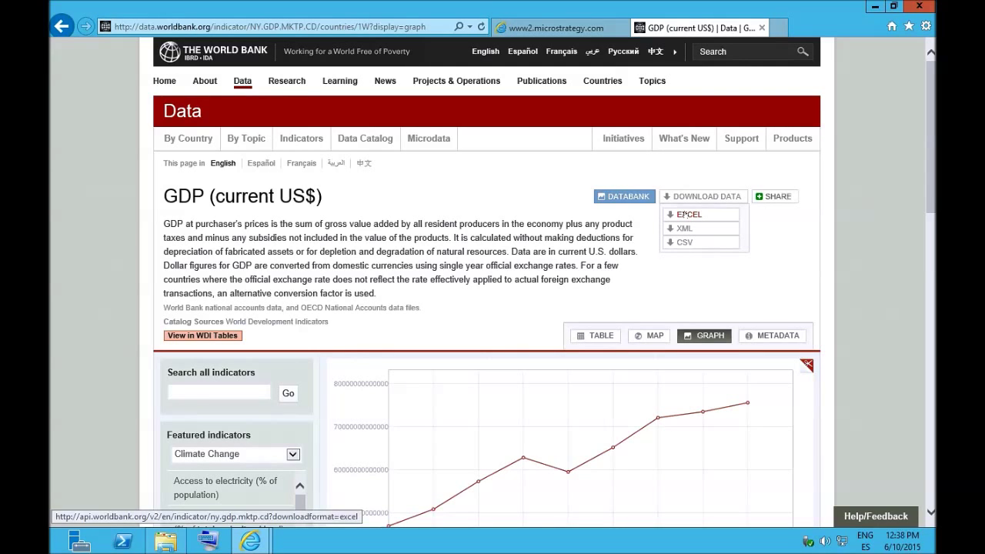
# Step: Open ny.gdp.mktp.cd_Indicator_en_excel_v2 from the Downloads folder with Microsoft Office Excel Viewer
pyautogui.click(166, 543)
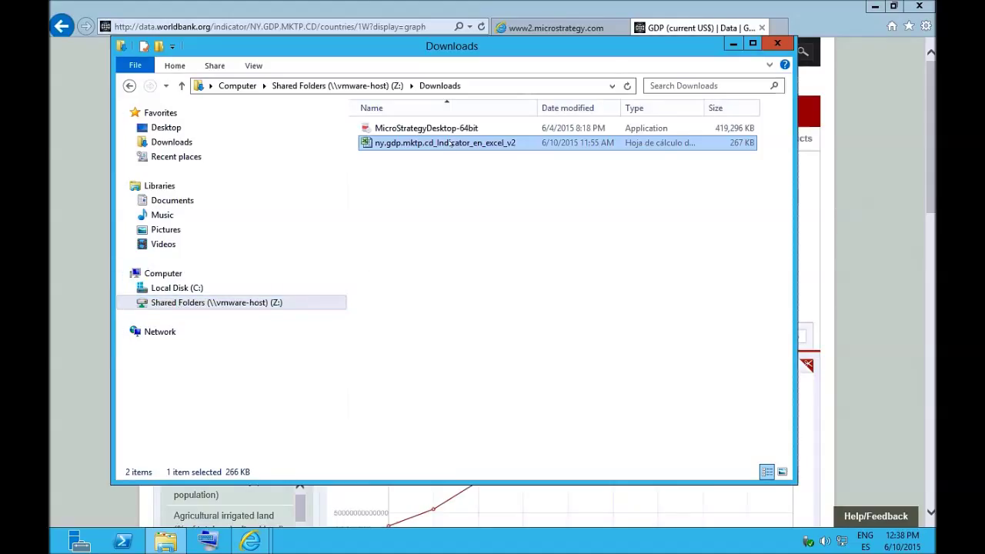
pyautogui.rightClick(451, 143)
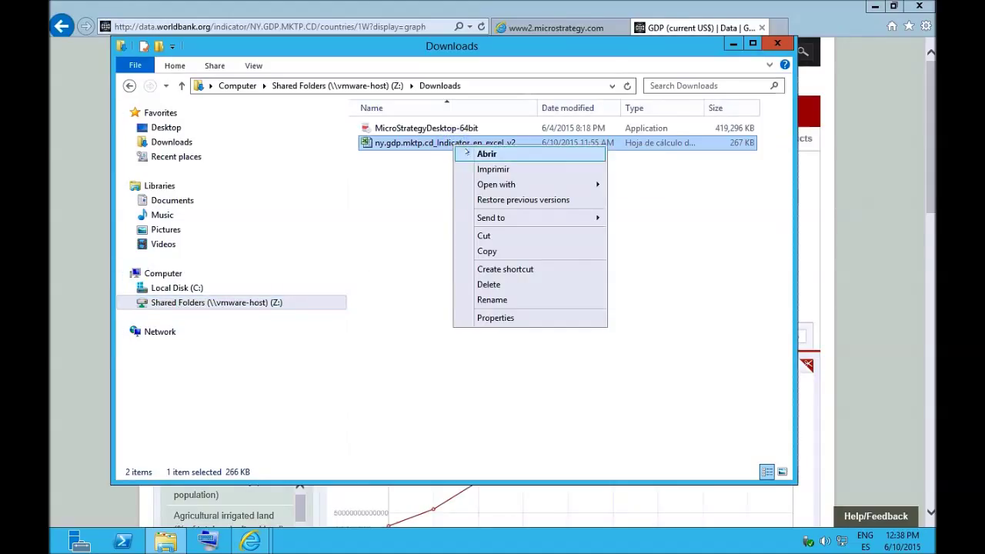
pyautogui.moveTo(502, 180)
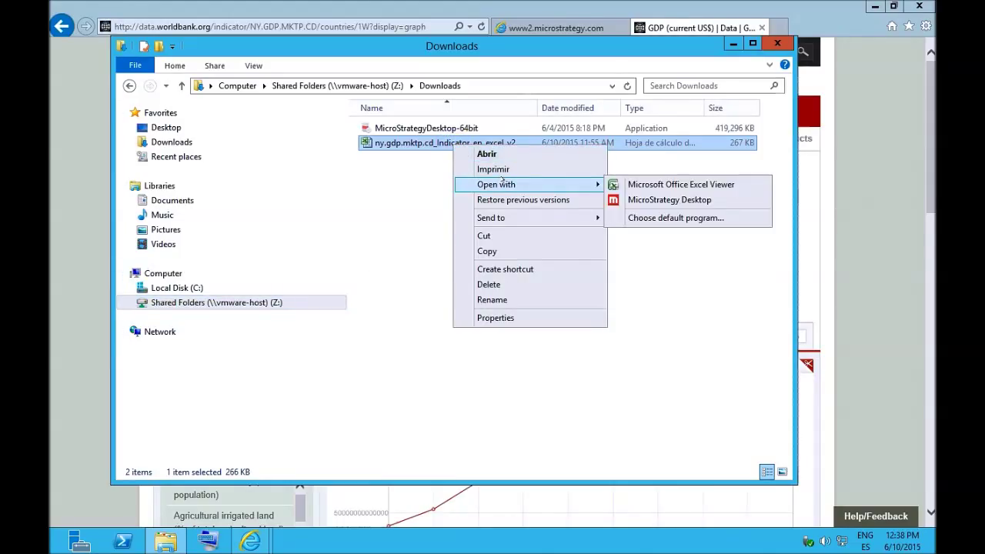
pyautogui.click(677, 185)
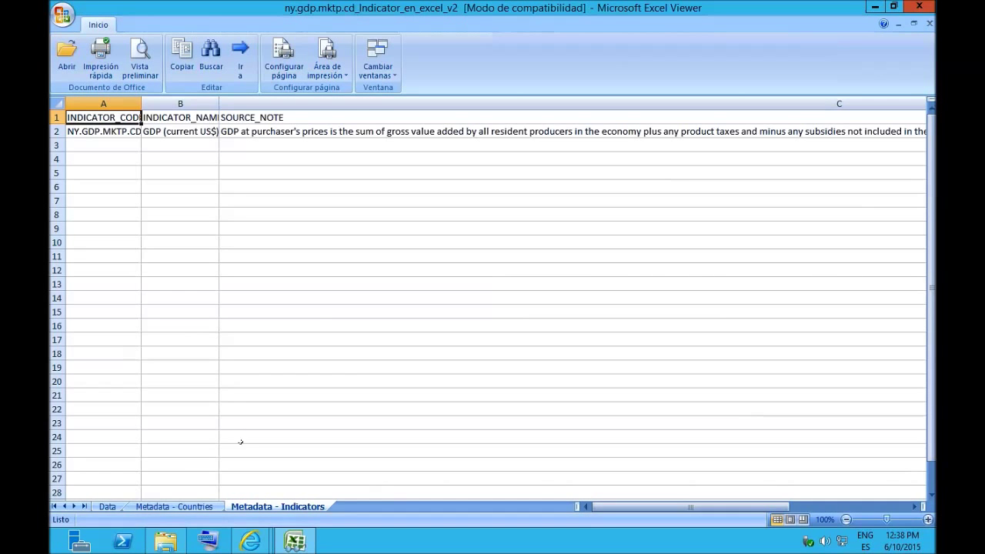
# Step: Examine the rows above the column headings on the workbook's Data worksheet
pyautogui.click(107, 507)
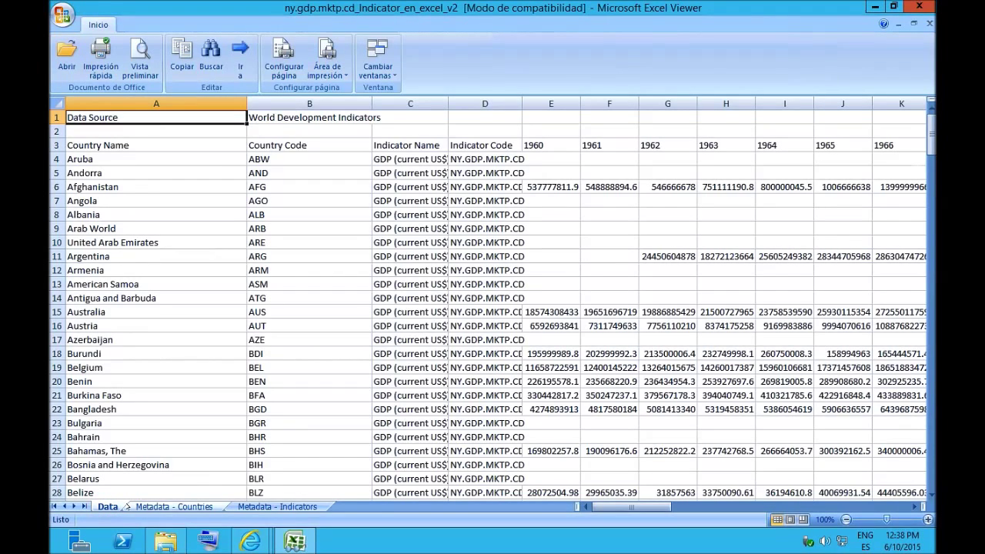
pyautogui.press('Down')
pyautogui.press('Down')
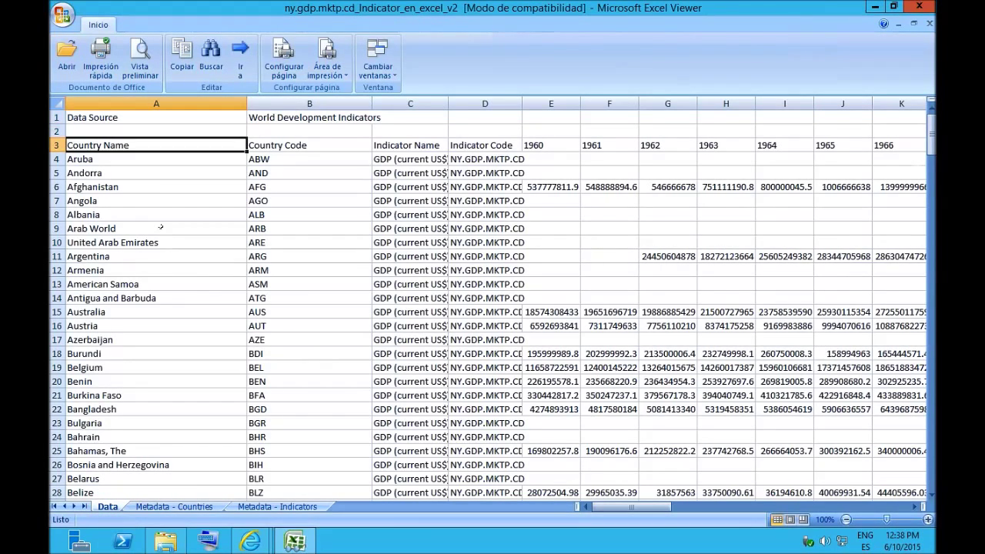
pyautogui.press('Right')
pyautogui.press('Left')
pyautogui.press('Up')
pyautogui.press('Down')
pyautogui.press('Up')
pyautogui.press('Up')
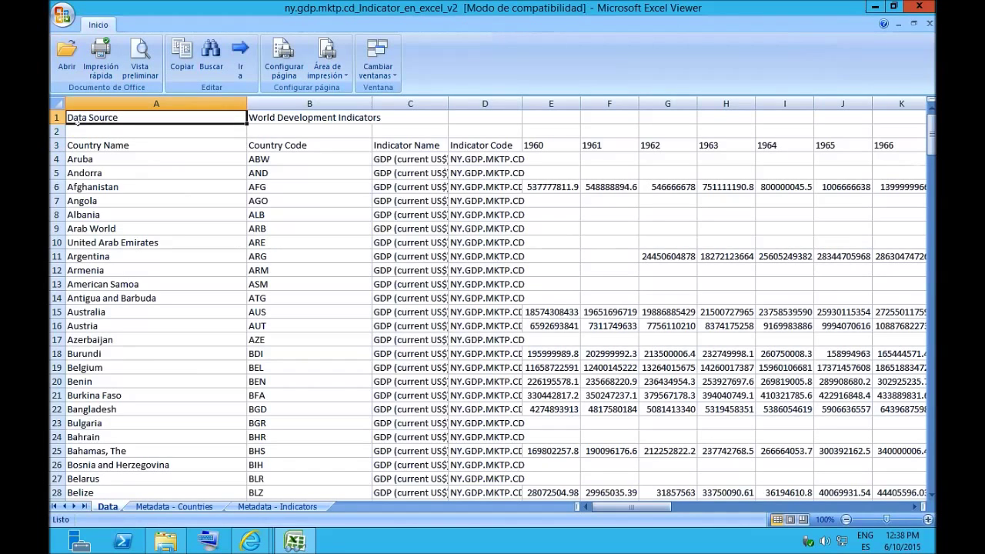
pyautogui.click(57, 117)
pyautogui.press('Down')
pyautogui.press('Down')
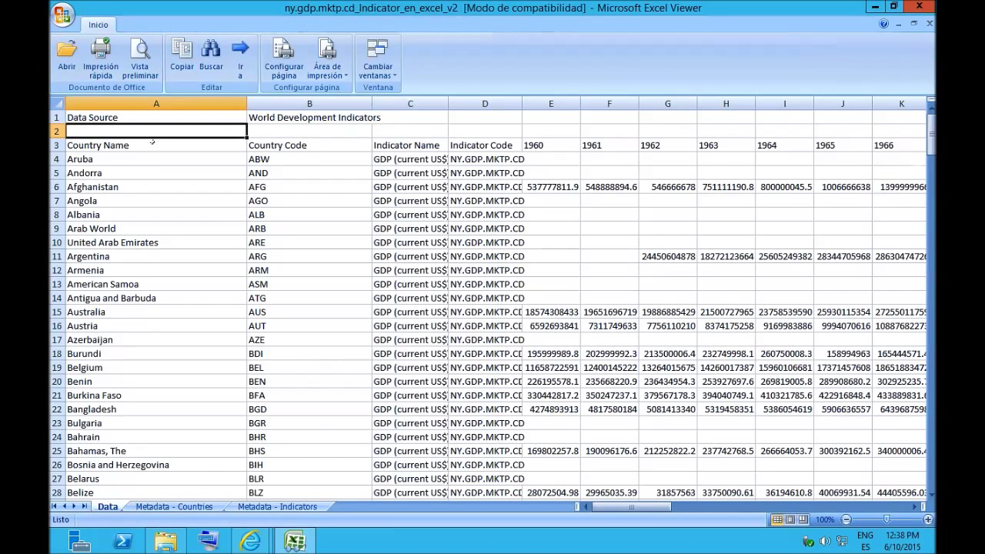
# Step: Examine the column headings in row 3 of the Data worksheet, from Country Name across the yearly columns
pyautogui.click(275, 147)
pyautogui.click(417, 145)
pyautogui.click(146, 147)
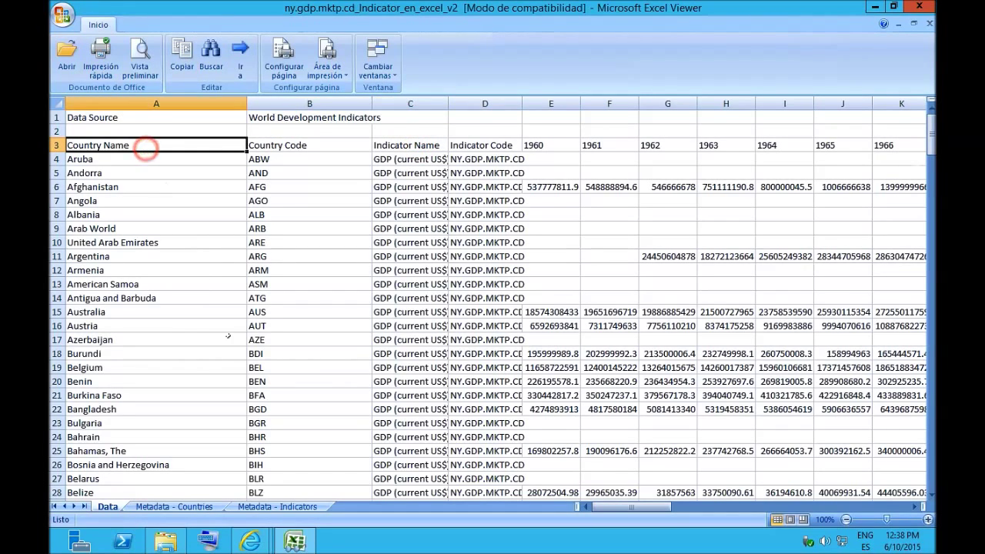
pyautogui.press('Right')
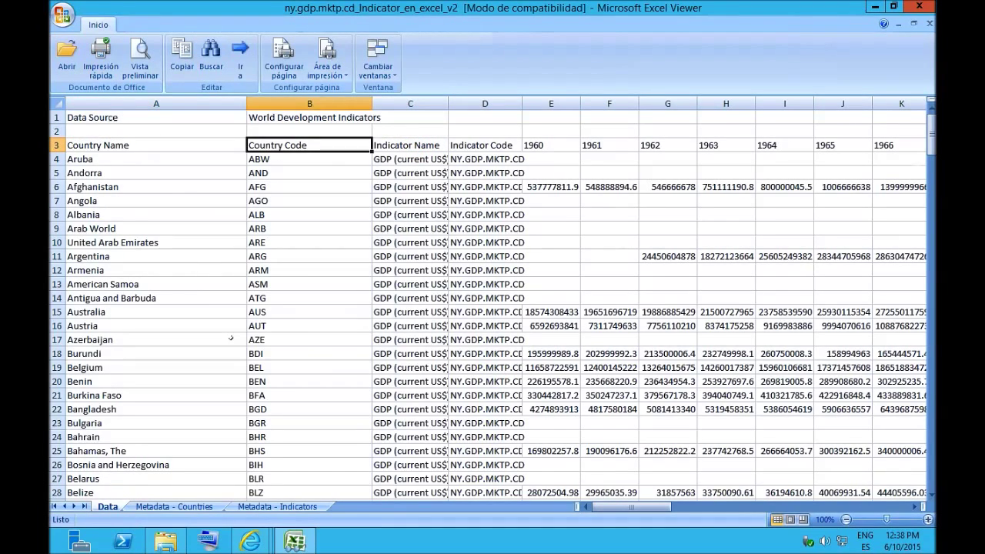
pyautogui.press('Right')
pyautogui.press('Right')
pyautogui.press('Left')
pyautogui.press('Right')
pyautogui.press('Right')
pyautogui.press('Right')
pyautogui.press('Left')
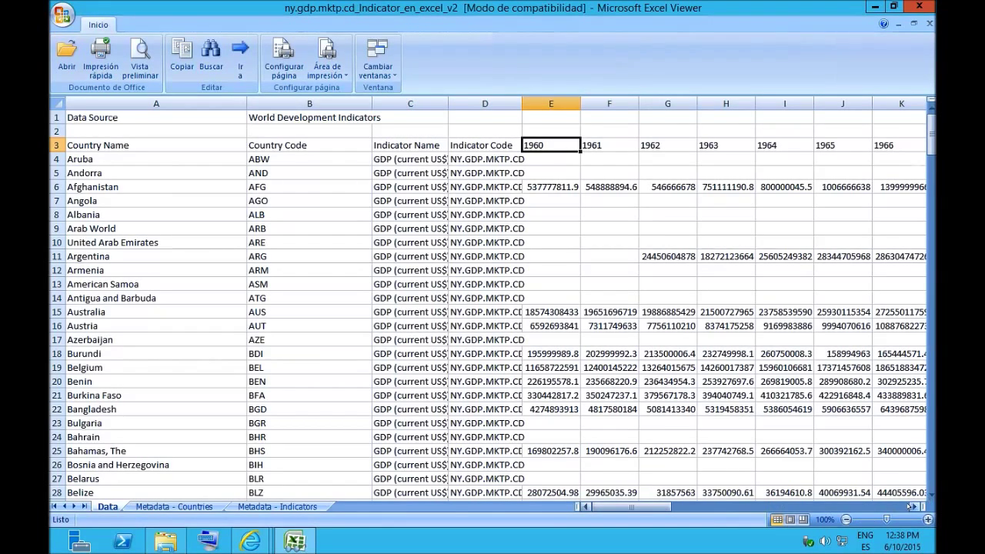
pyautogui.click(911, 506)
pyautogui.moveTo(911, 506); pyautogui.dragTo(910, 507)
pyautogui.moveTo(681, 506); pyautogui.dragTo(605, 495)
# Step: Return to the start of the Data worksheet and review the Data Source row and the blank row beneath it
pyautogui.press('Left')
pyautogui.press('Left')
pyautogui.press('Left')
pyautogui.press('Left')
pyautogui.press('Up')
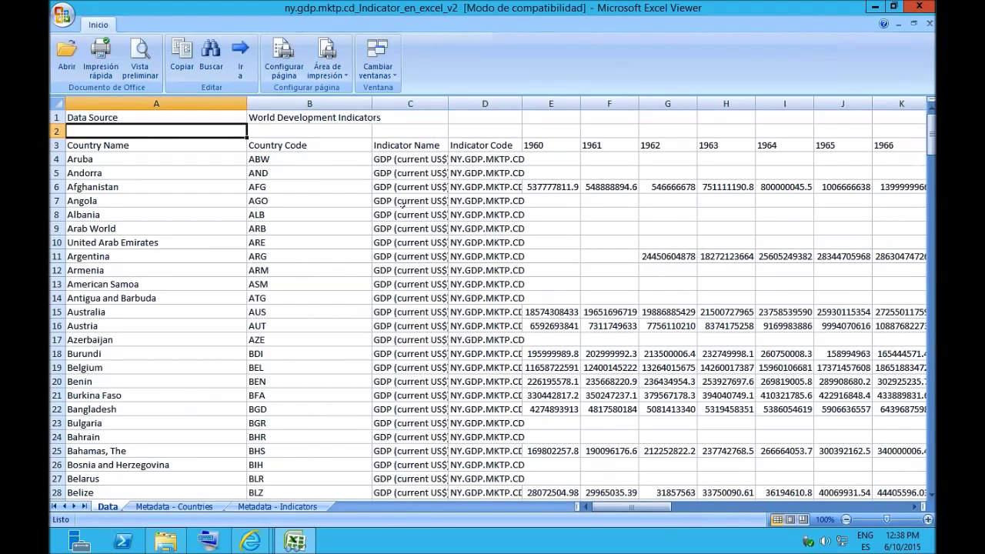
pyautogui.press('Up')
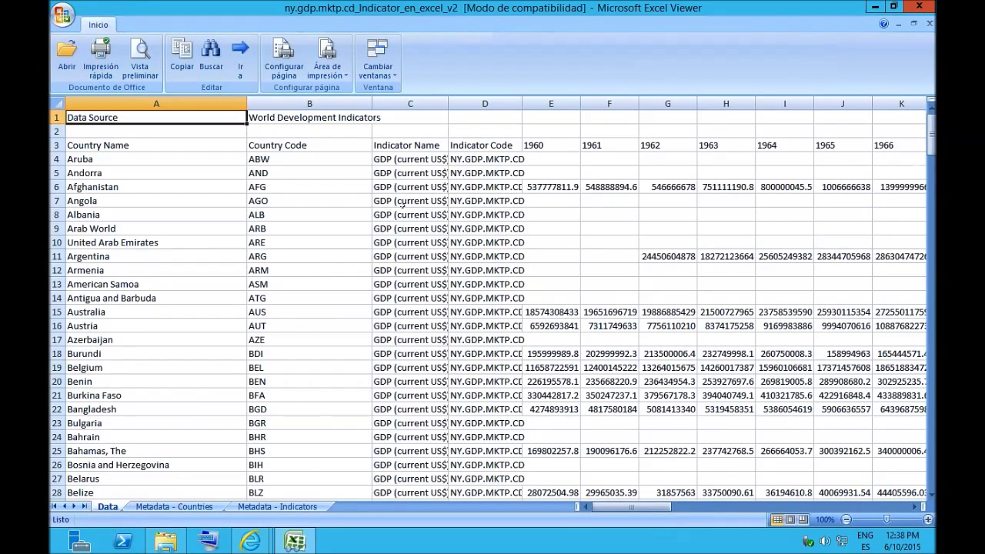
pyautogui.press('Right')
pyautogui.press('Right')
pyautogui.press('Left')
pyautogui.press('Left')
pyautogui.press('Down')
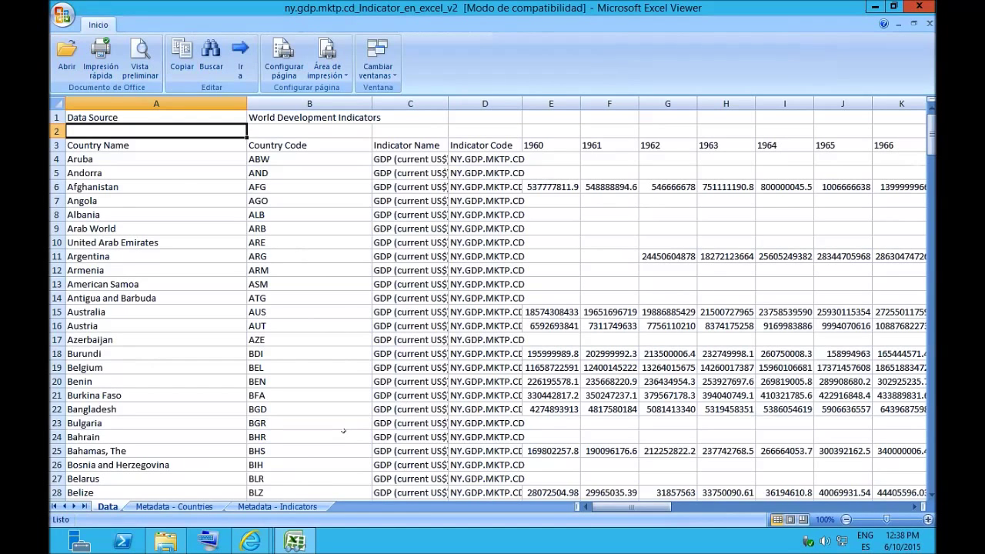
# Step: Examine the layout of the Metadata - Countries worksheet, including its country, region and income group columns
pyautogui.click(174, 506)
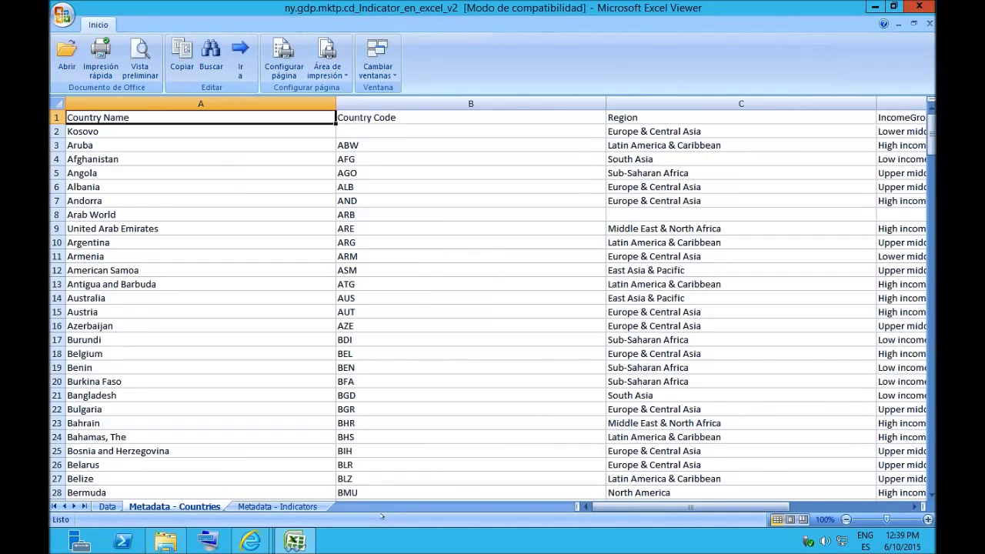
pyautogui.press('Down')
pyautogui.press('Right')
pyautogui.press('Right')
pyautogui.press('Right')
pyautogui.press('Right')
pyautogui.press('Left')
pyautogui.press('Left')
pyautogui.press('Left')
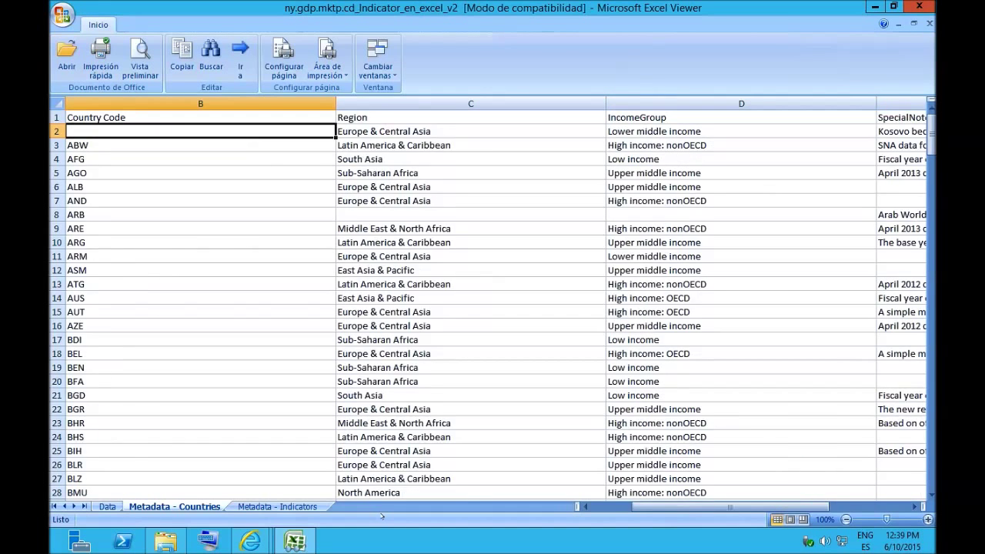
pyautogui.press('Left')
pyautogui.press('Down')
pyautogui.press('Down')
pyautogui.press('Up')
pyautogui.press('Up')
pyautogui.press('Up')
pyautogui.press('Right')
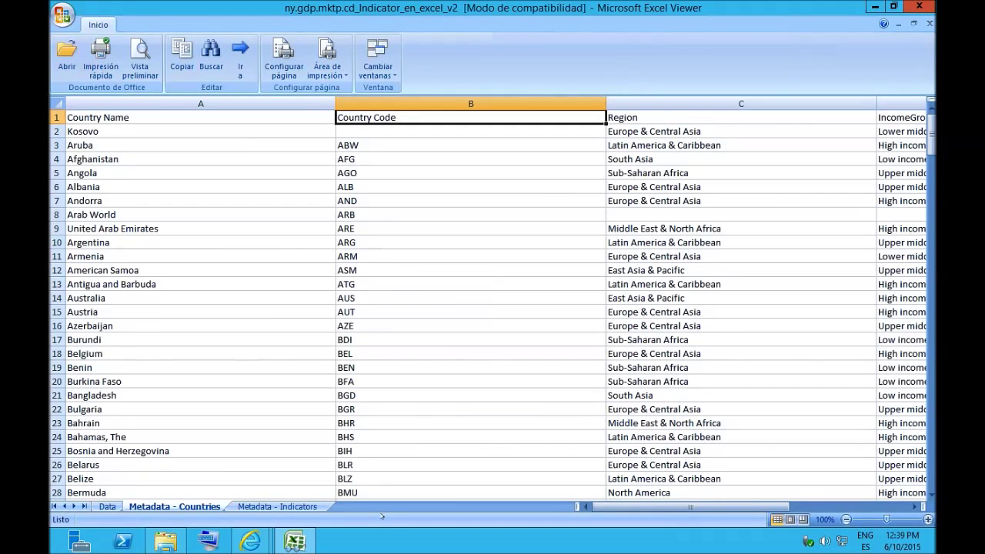
# Step: Review the Region and IncomeGroup columns and the first country rows of the Metadata - Countries worksheet
pyautogui.press('Right')
pyautogui.press('Right')
pyautogui.press('Left')
pyautogui.press('Down')
pyautogui.press('Up')
pyautogui.press('Down')
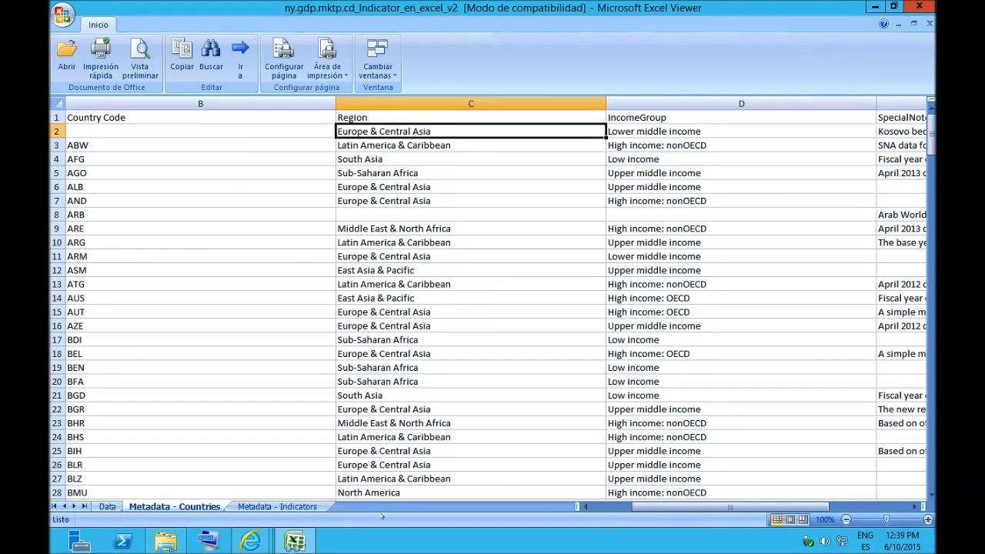
pyautogui.press('Left')
pyautogui.press('Left')
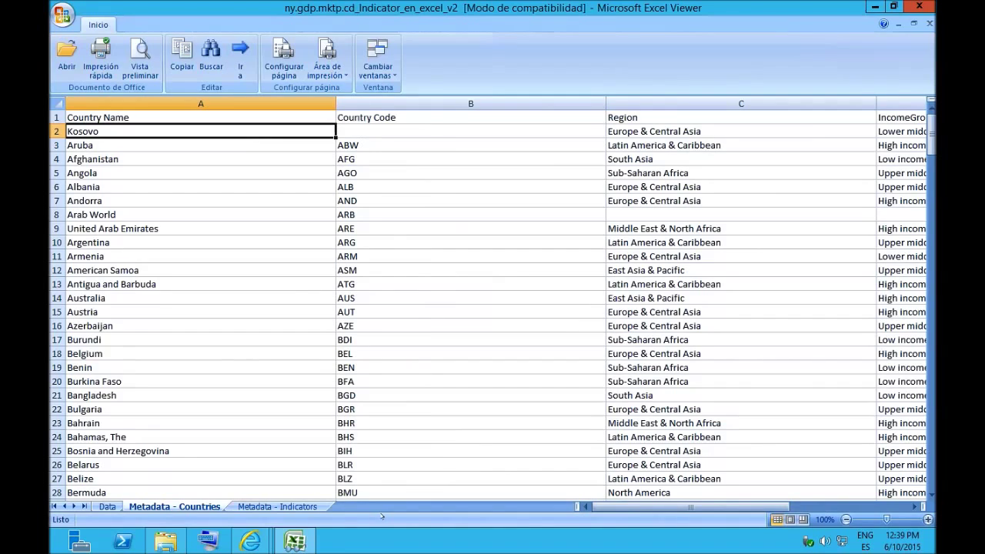
pyautogui.press('Down')
pyautogui.press('Down')
pyautogui.press('Right')
pyautogui.press('Right')
pyautogui.press('Left')
pyautogui.press('Left')
pyautogui.press('Up')
pyautogui.press('Up')
pyautogui.press('Up')
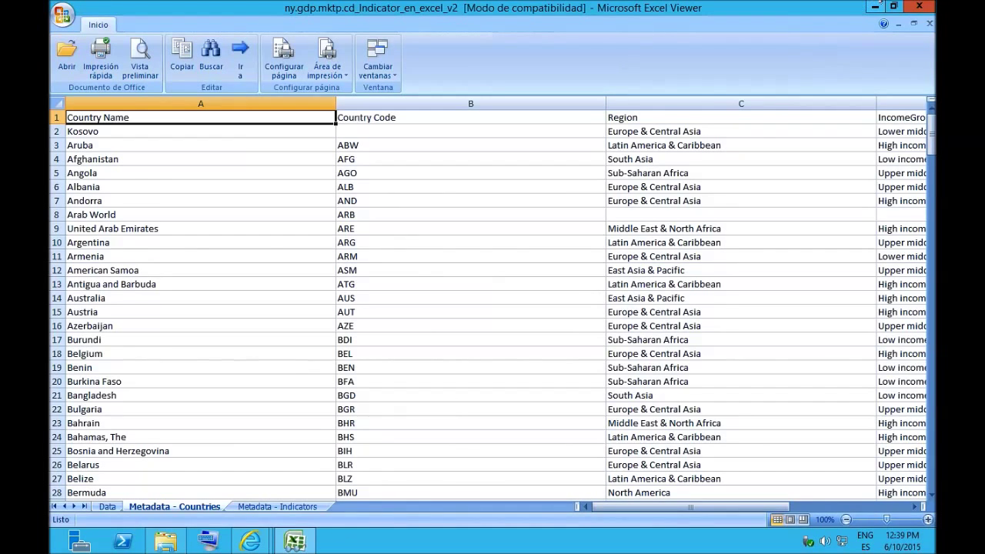
# Step: Minimize the open windows, launch MicroStrategy Desktop from the desktop, and dismiss its Getting Started window
pyautogui.click(875, 6)
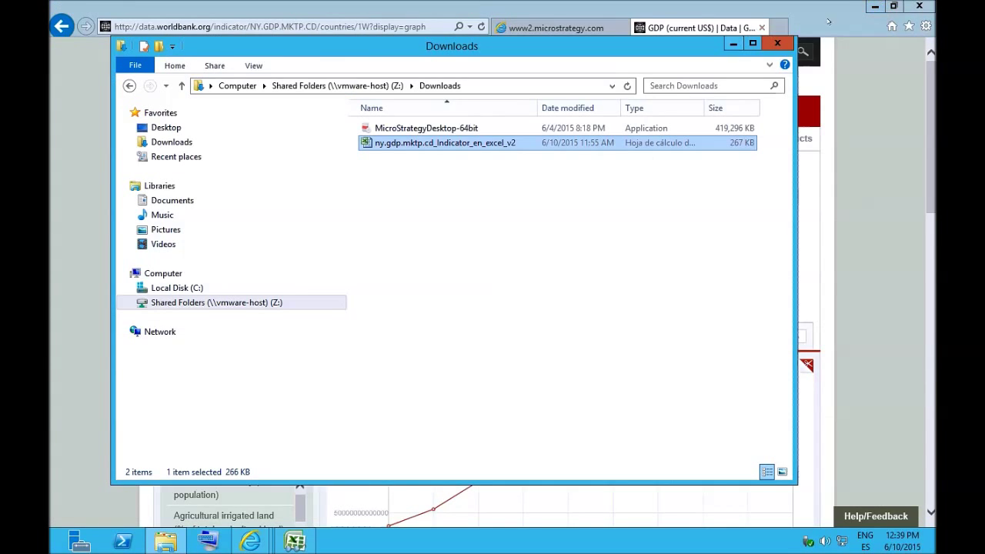
pyautogui.click(875, 6)
pyautogui.click(733, 43)
pyautogui.rightClick(63, 105)
pyautogui.click(100, 115)
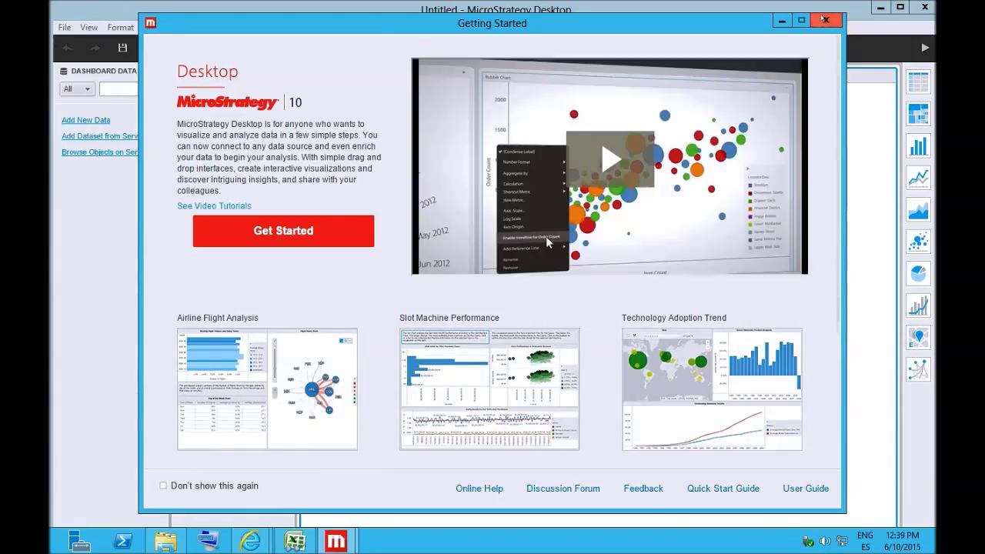
pyautogui.click(825, 19)
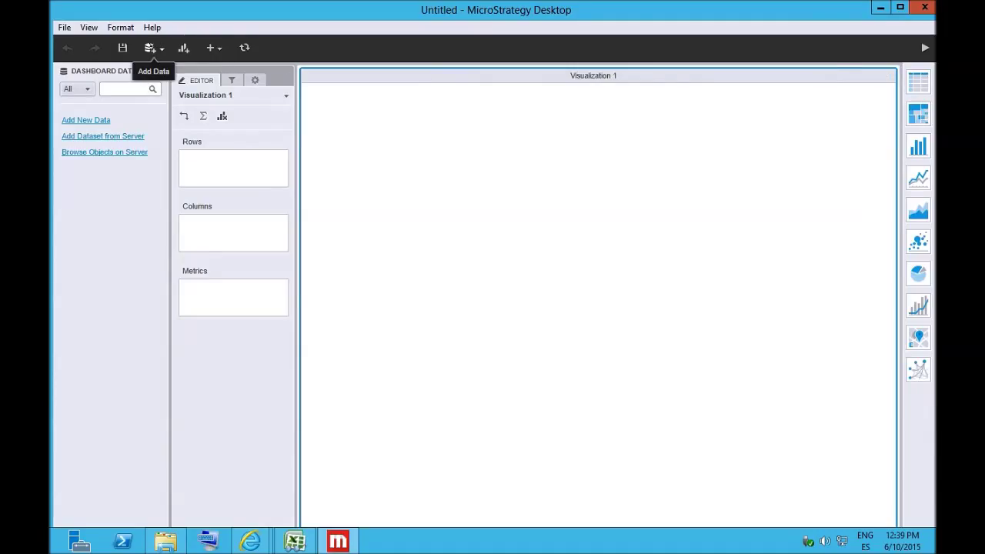
# Step: Add new data from a file on disk, choosing ny.gdp.mktp.cd_Indicator_en_excel_v2 from the Downloads folder for upload
pyautogui.click(154, 49)
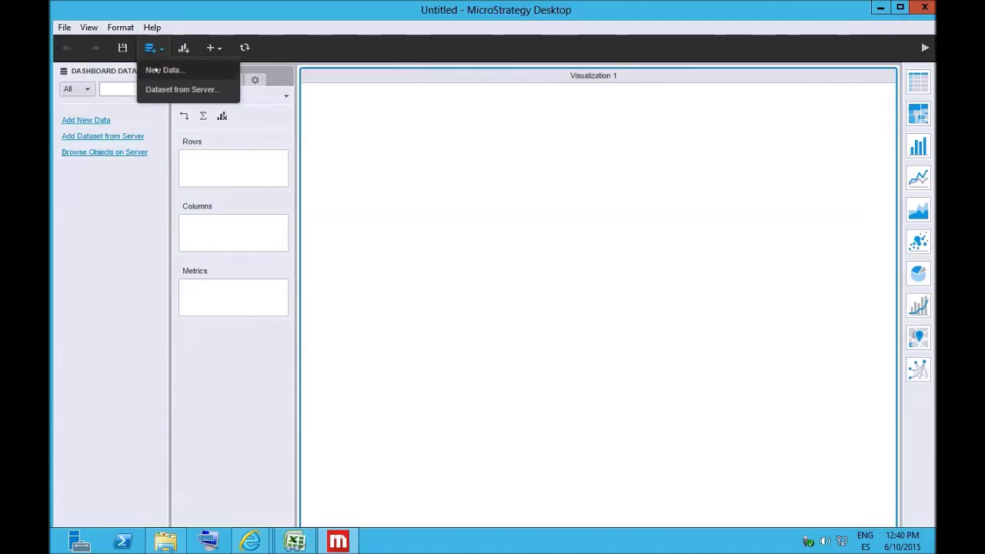
pyautogui.click(158, 70)
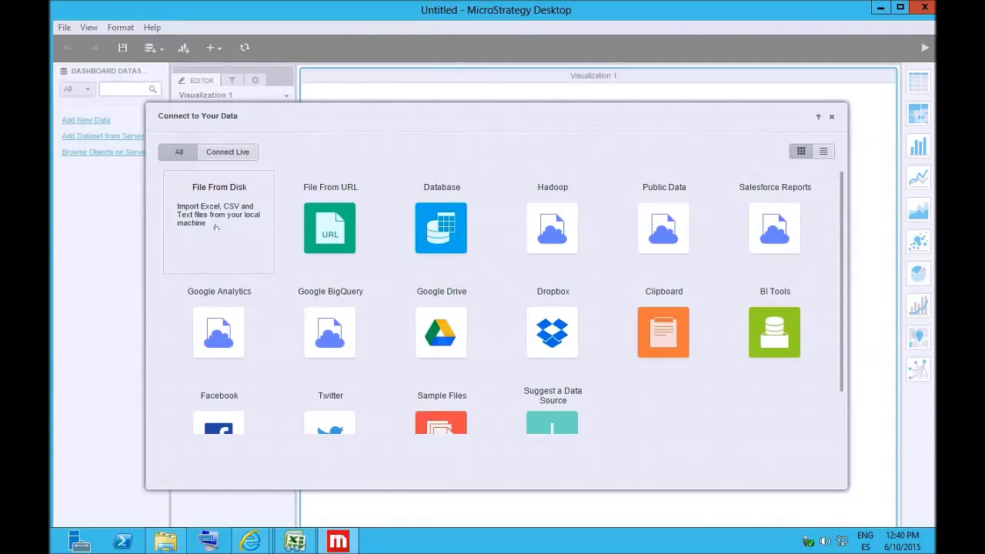
pyautogui.click(217, 227)
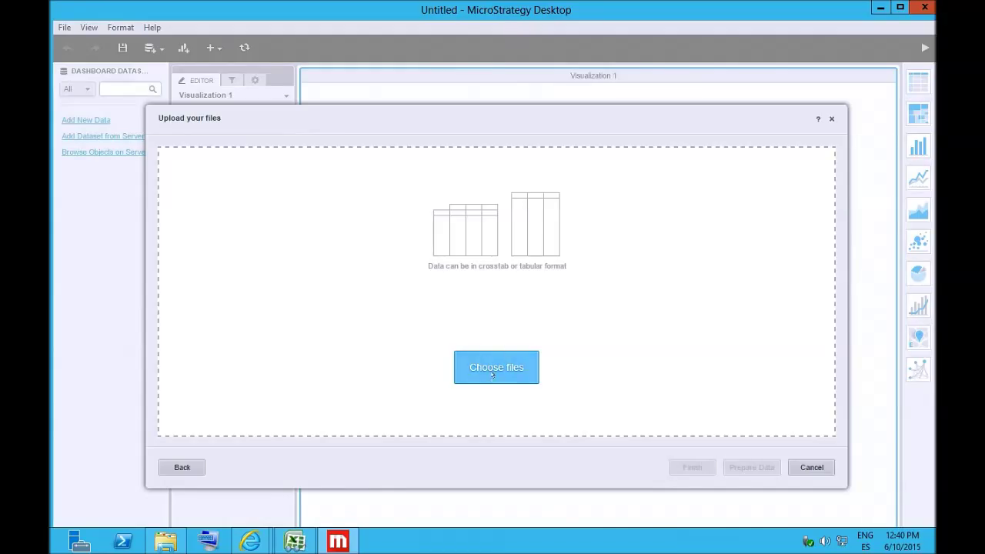
pyautogui.click(493, 374)
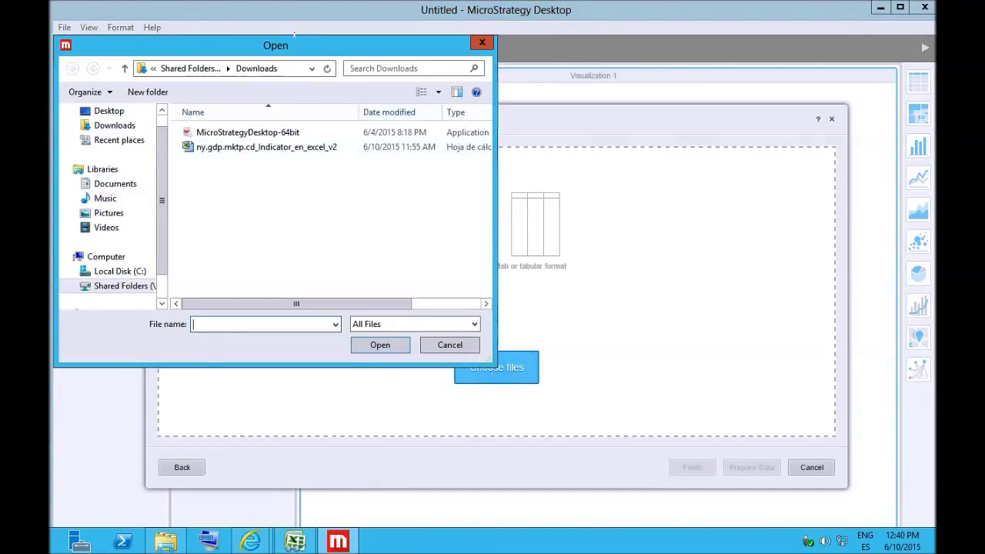
pyautogui.moveTo(297, 43); pyautogui.dragTo(499, 102)
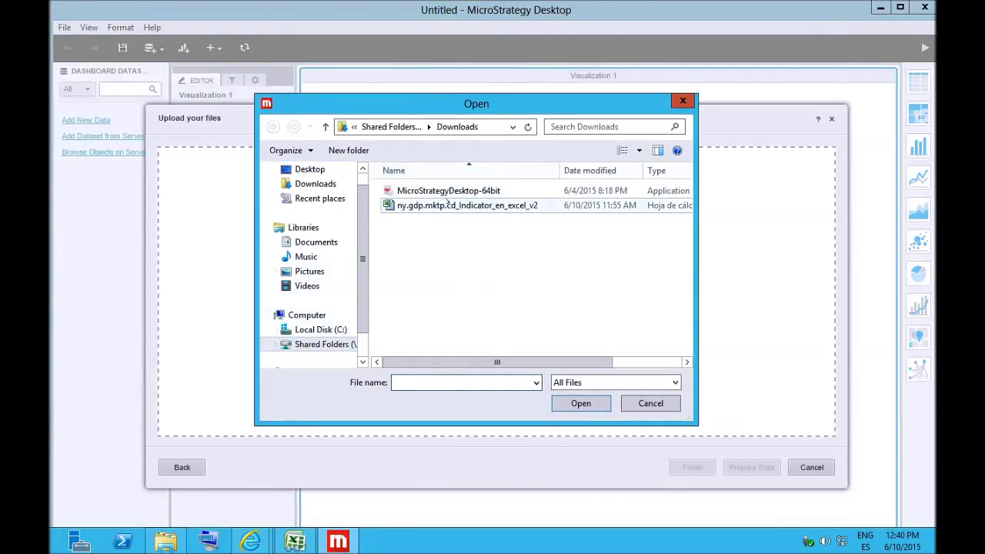
pyautogui.click(448, 205)
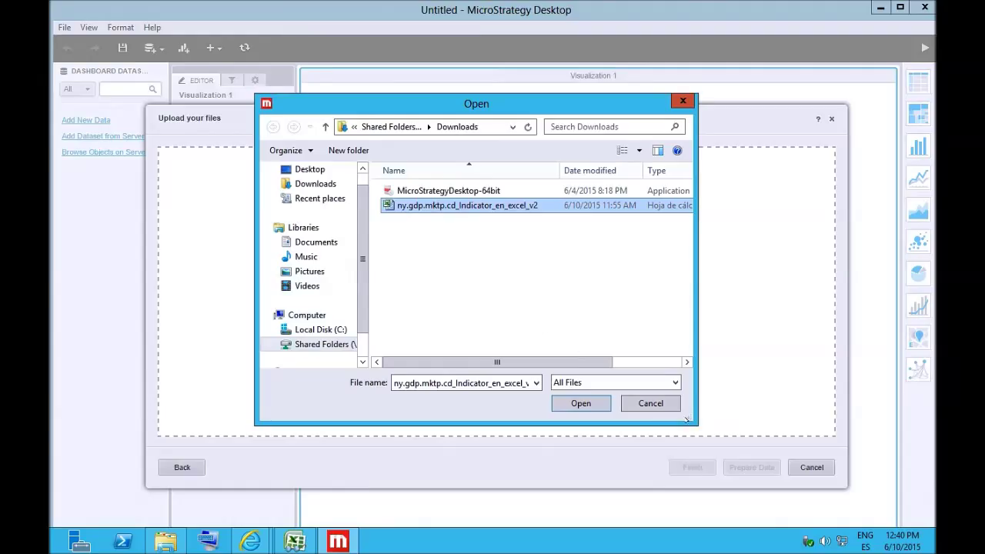
pyautogui.moveTo(774, 447); pyautogui.dragTo(773, 447)
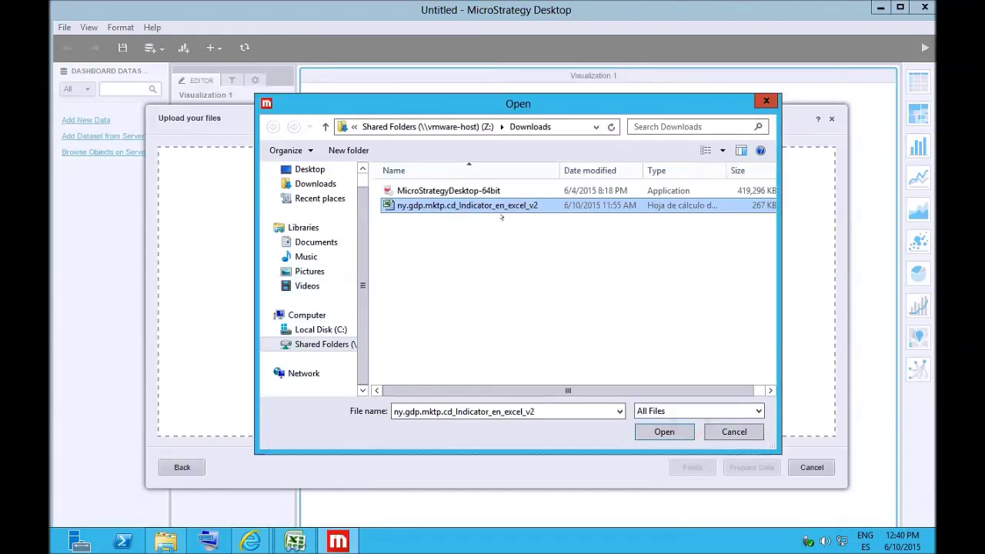
pyautogui.click(665, 431)
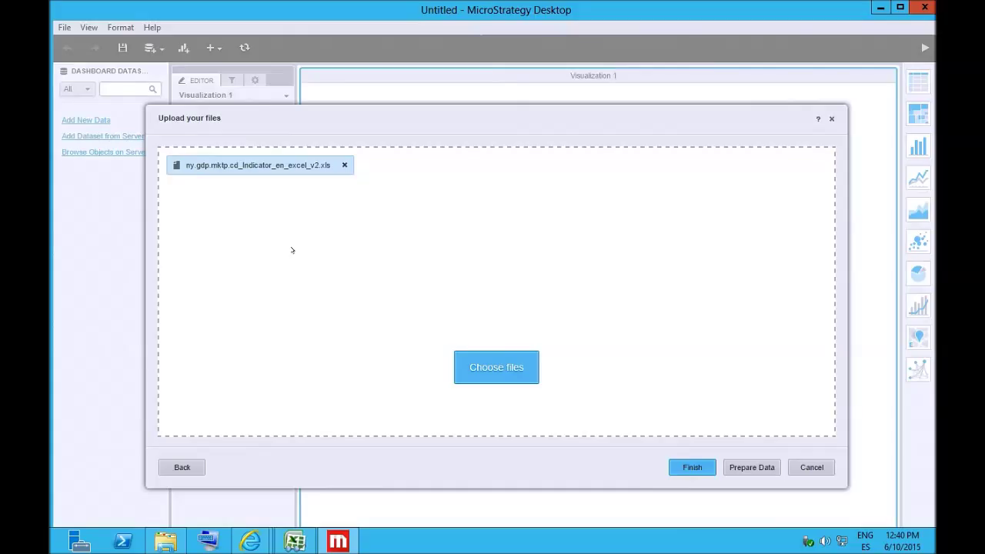
# Step: Finish the upload by importing both the Data and Metadata - Countries worksheets
pyautogui.click(685, 467)
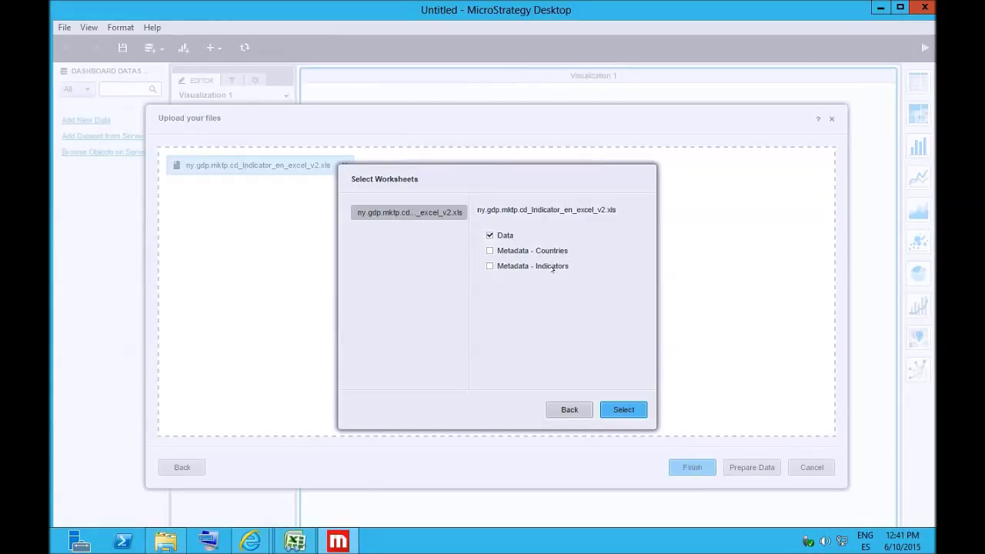
pyautogui.click(489, 250)
pyautogui.click(620, 409)
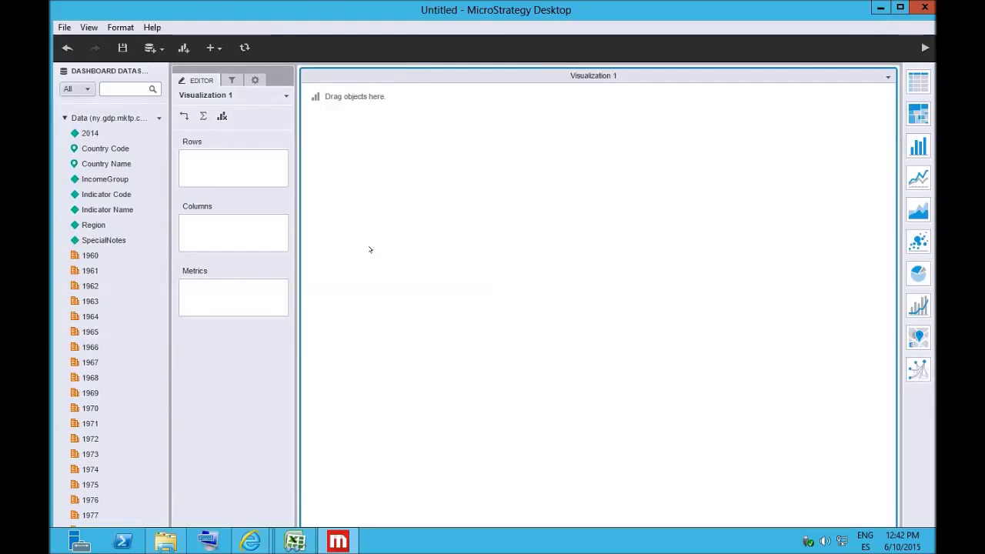
# Step: Switch to the workbook in Excel Viewer and review the Data worksheet's header row and its country and 1960 columns
pyautogui.click(300, 531)
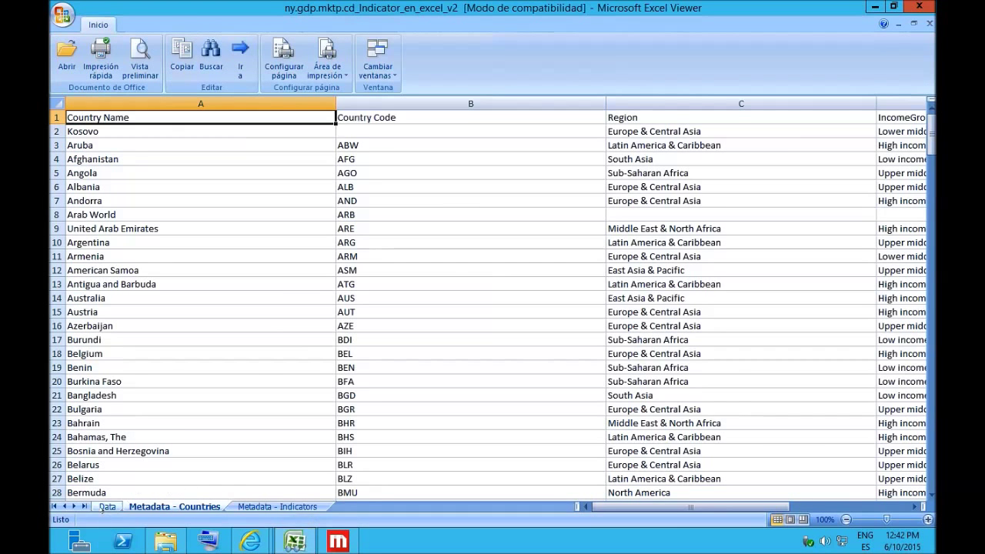
pyautogui.click(105, 507)
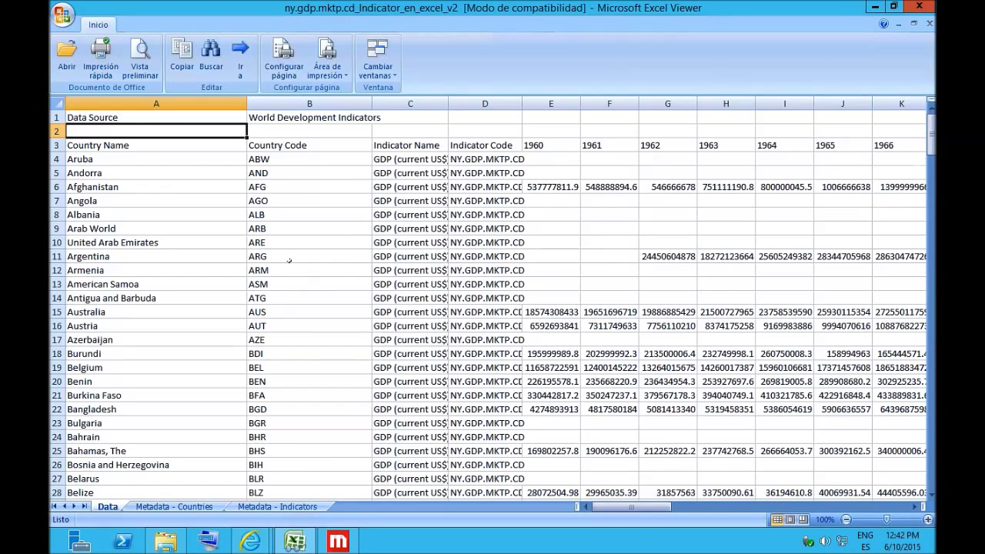
pyautogui.press('Down')
pyautogui.press('Up')
pyautogui.press('Up')
pyautogui.press('Down')
pyautogui.press('Down')
pyautogui.press('Right')
pyautogui.press('Right')
pyautogui.press('Right')
pyautogui.press('Right')
pyautogui.press('Right')
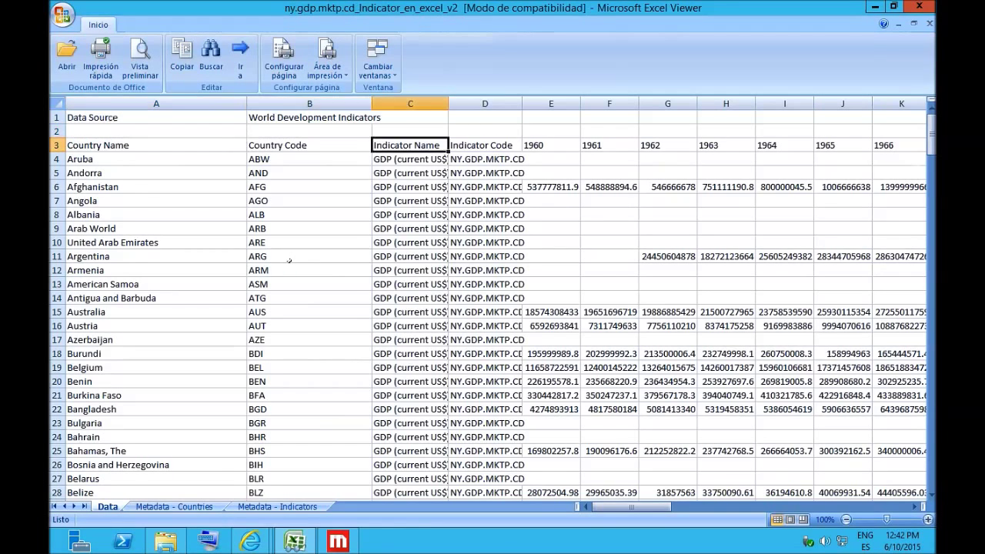
pyautogui.press('Left')
pyautogui.press('Down')
pyautogui.press('Down')
pyautogui.press('Down')
pyautogui.press('Down')
pyautogui.press('Down')
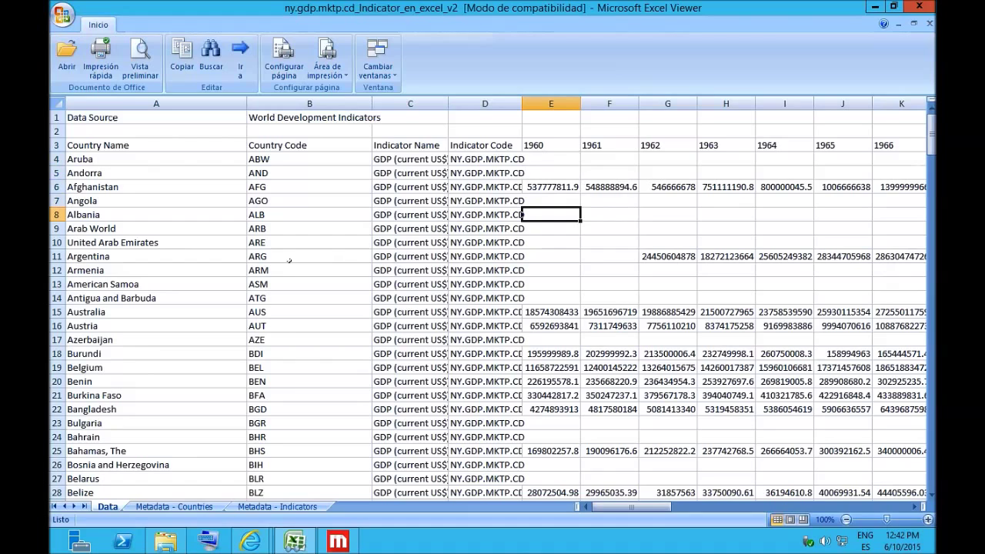
# Step: Return to MicroStrategy Desktop and build Visualization 1 with Region above Country Name as rows and 1960, 1961 and 1962 as metrics
pyautogui.hotkey('alt', 'Tab')
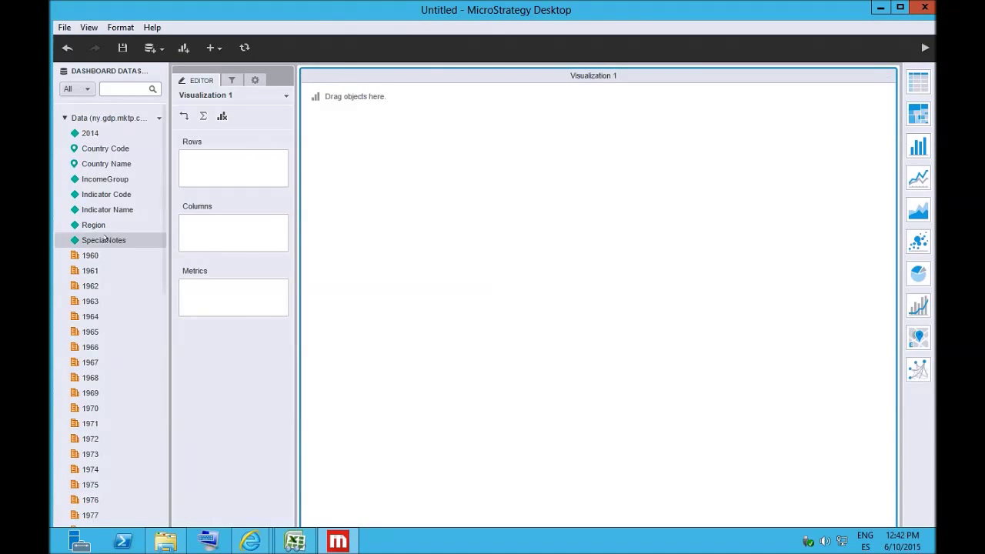
pyautogui.moveTo(96, 164); pyautogui.dragTo(204, 159)
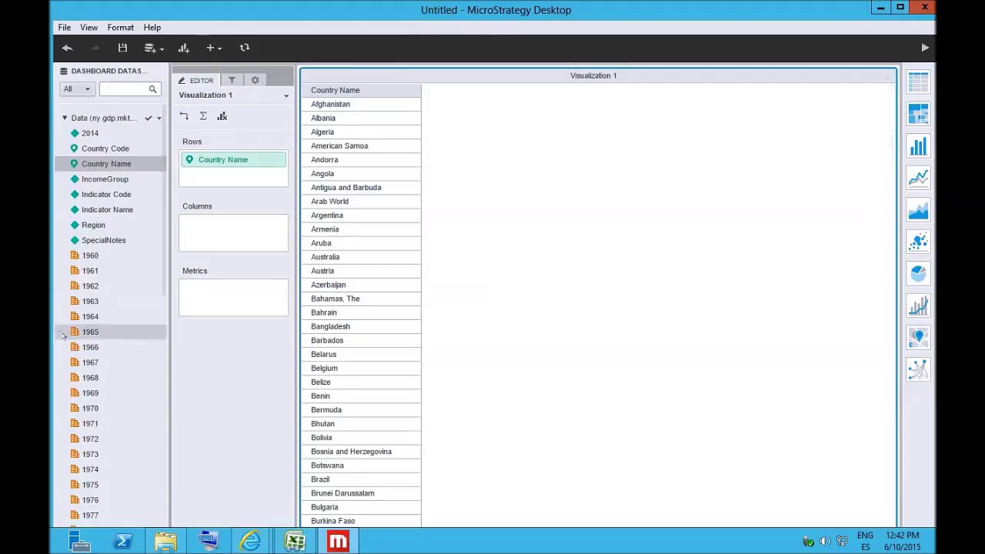
pyautogui.click(90, 257)
pyautogui.moveTo(90, 257); pyautogui.dragTo(208, 224)
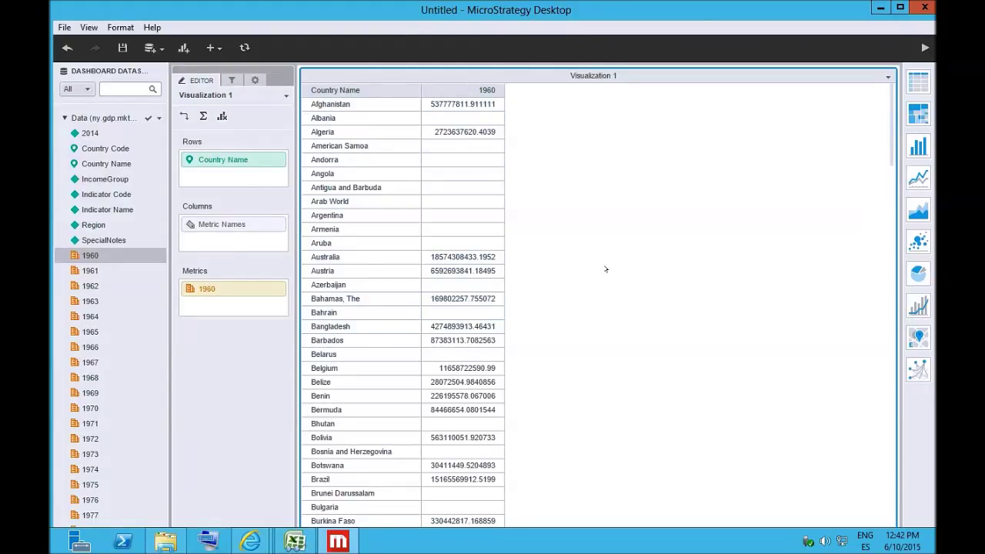
pyautogui.moveTo(90, 270); pyautogui.dragTo(219, 305)
pyautogui.moveTo(90, 286); pyautogui.dragTo(214, 327)
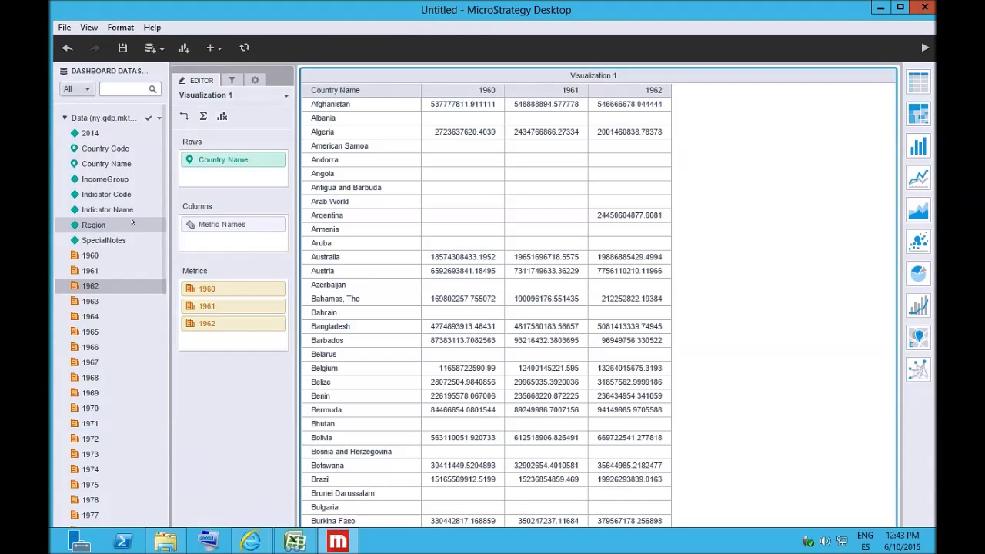
pyautogui.moveTo(109, 223); pyautogui.dragTo(210, 155)
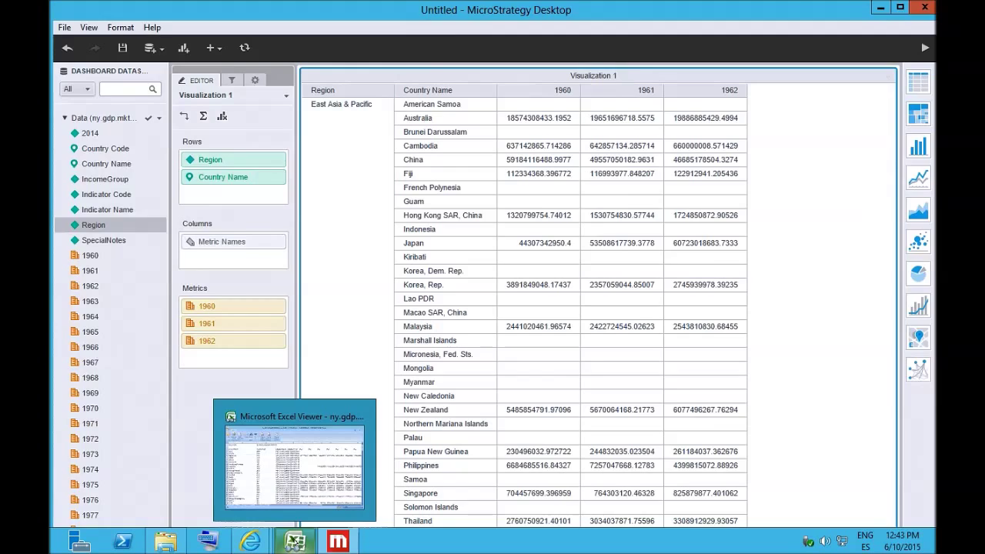
# Step: In Excel Viewer, compare the Country Name and Country Code columns of Data and Metadata - Countries, and check the latter's Region column
pyautogui.click(295, 541)
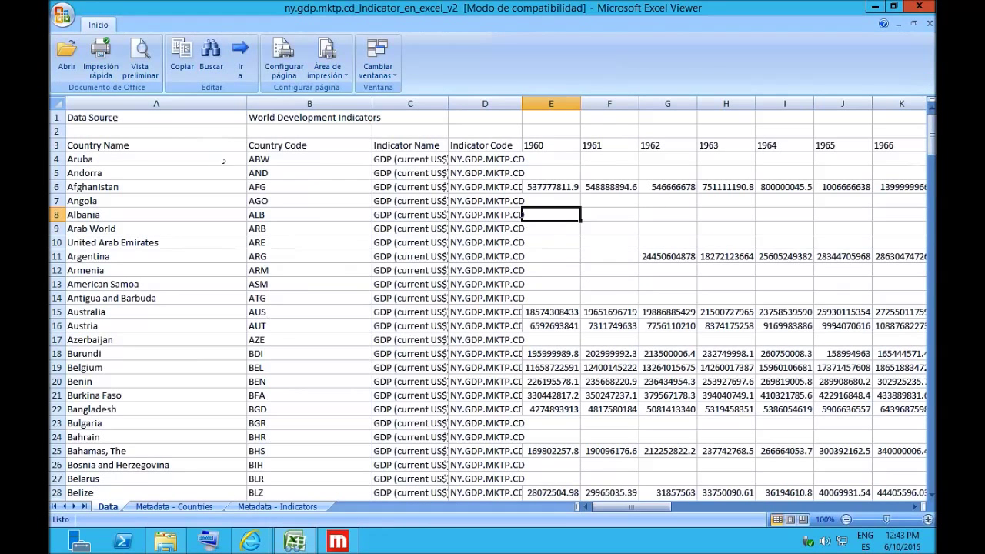
pyautogui.click(252, 160)
pyautogui.click(141, 160)
pyautogui.click(302, 211)
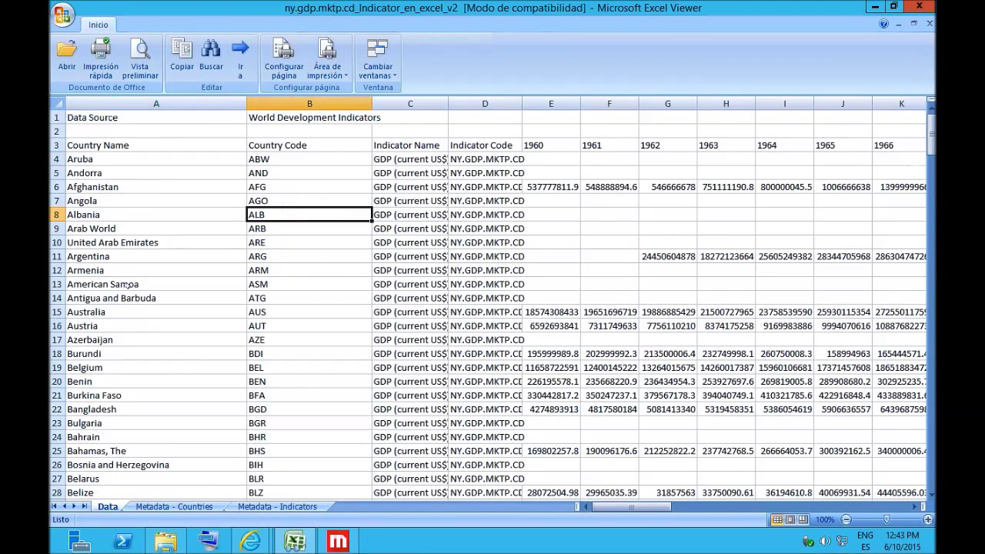
pyautogui.click(127, 285)
pyautogui.click(300, 395)
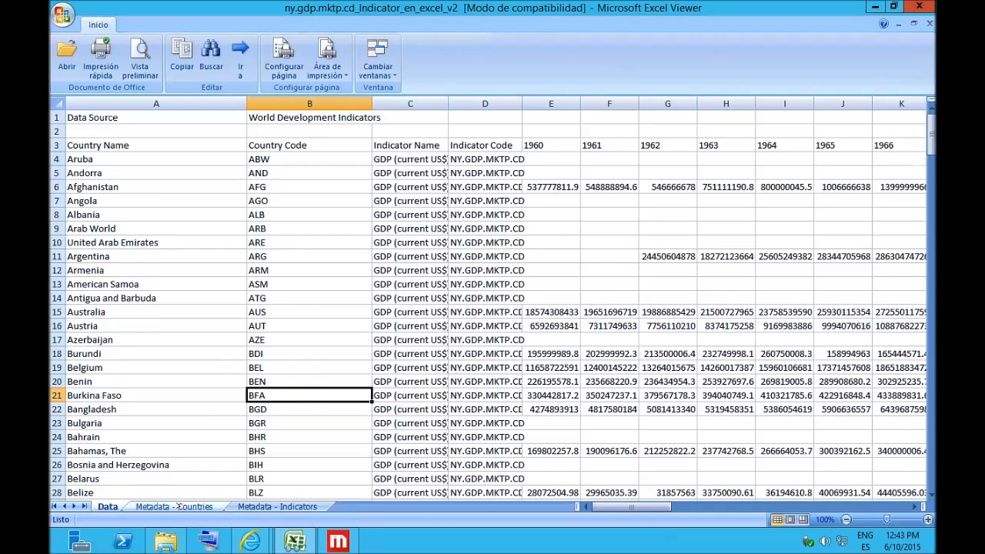
pyautogui.click(177, 506)
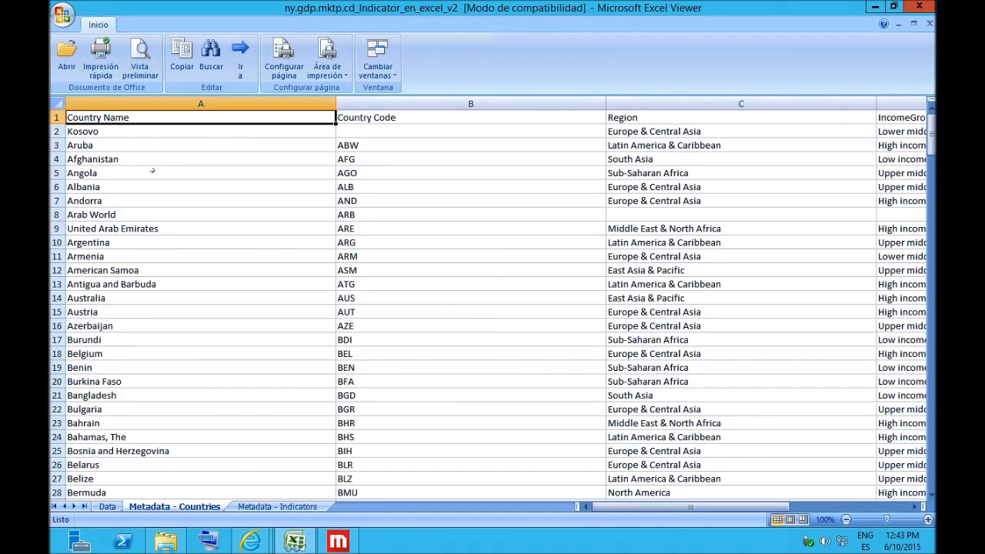
pyautogui.click(366, 143)
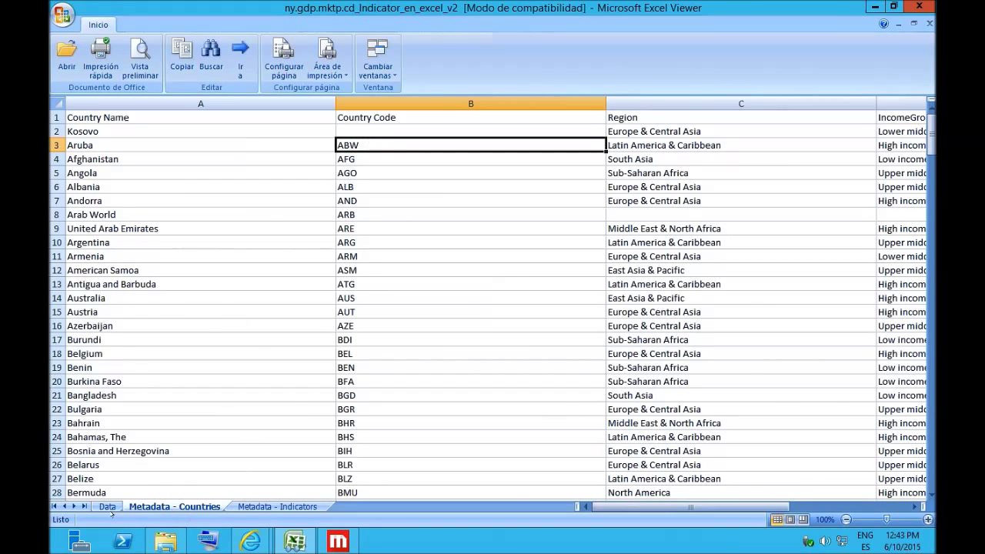
pyautogui.click(107, 507)
pyautogui.click(291, 161)
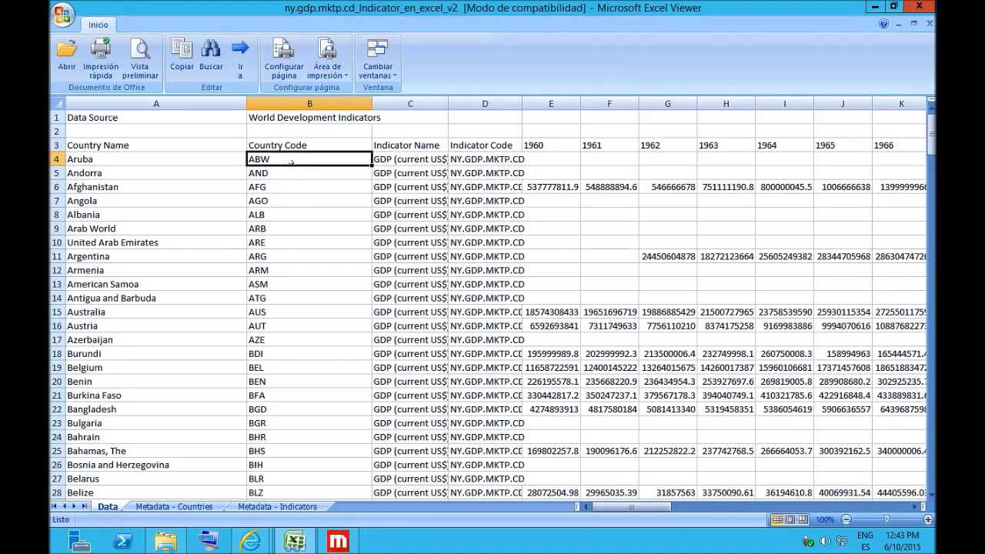
pyautogui.click(165, 507)
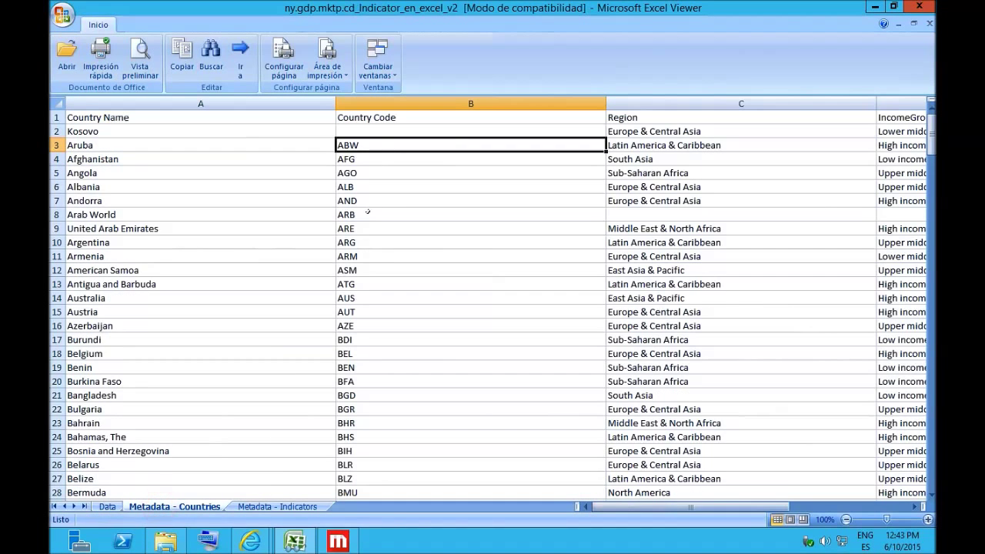
pyautogui.click(153, 157)
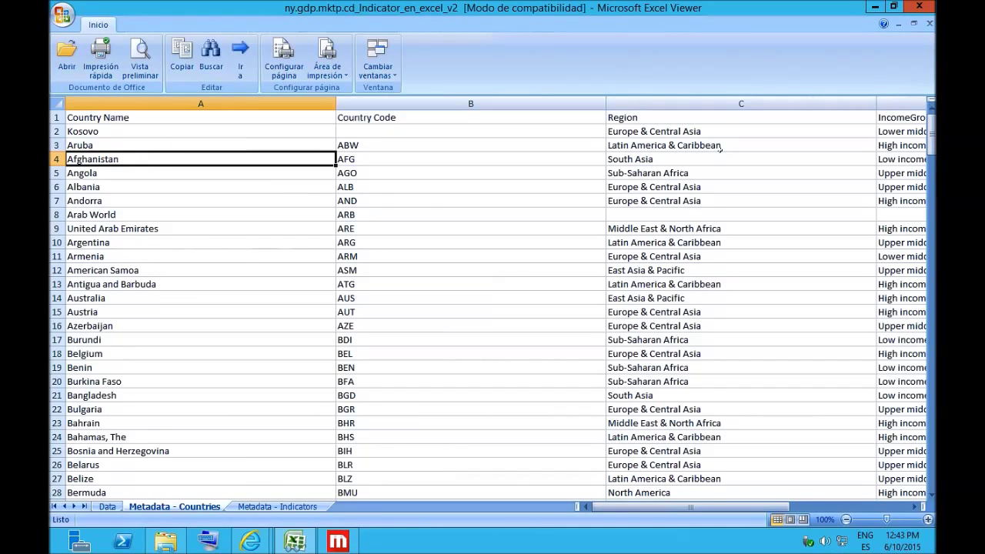
pyautogui.click(108, 507)
pyautogui.click(100, 164)
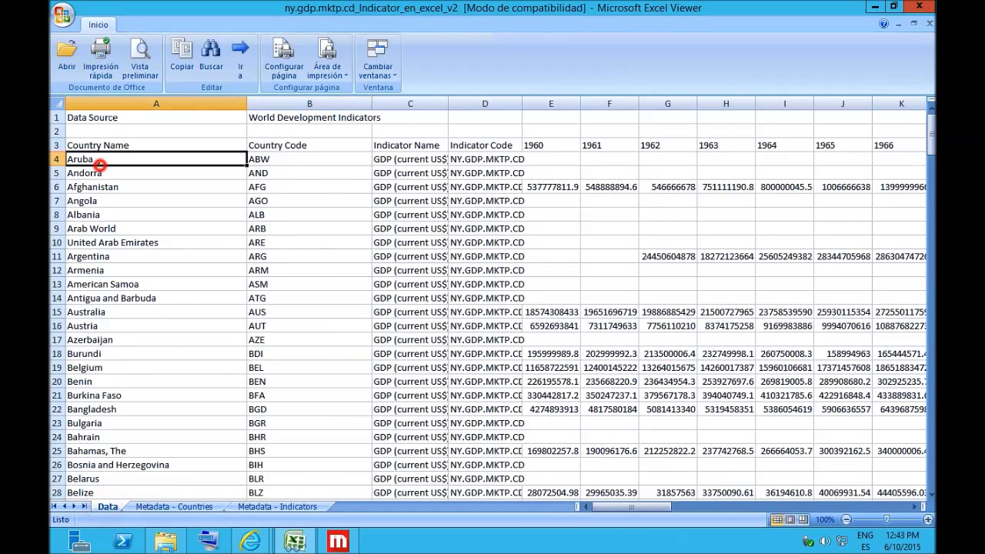
pyautogui.click(185, 507)
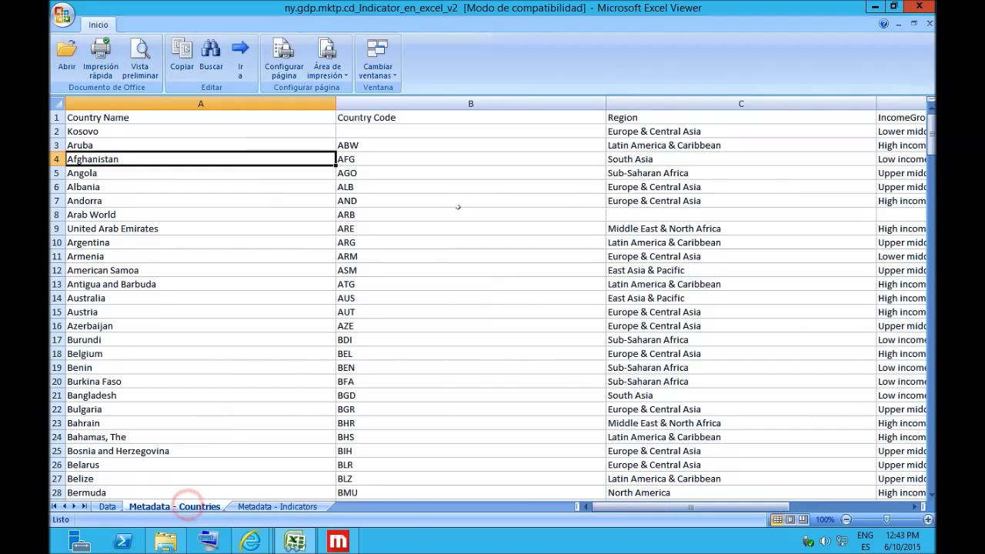
pyautogui.click(664, 173)
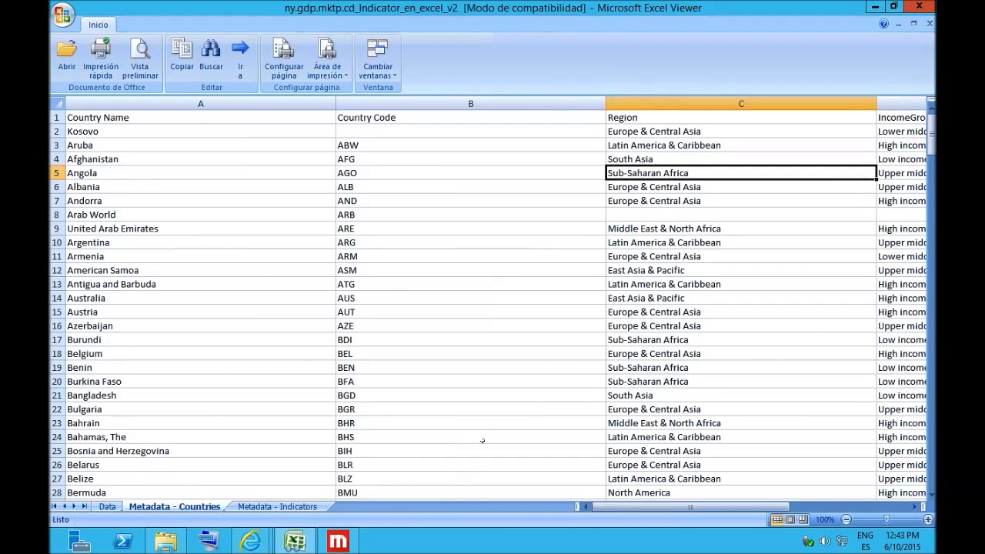
# Step: Switch back to MicroStrategy Desktop and examine how the Europe & Central Asia countries are grouped in the grid
pyautogui.click(338, 541)
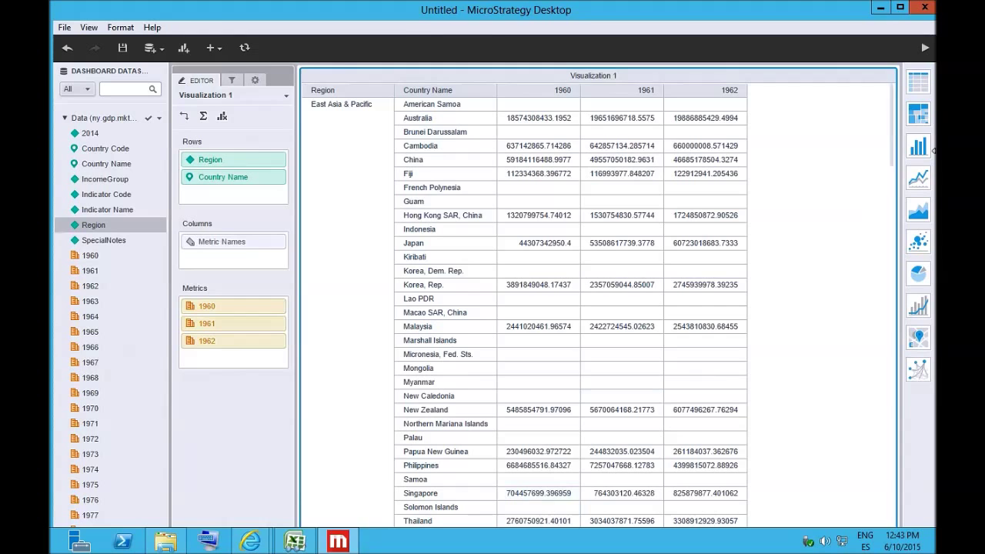
pyautogui.moveTo(891, 103); pyautogui.dragTo(886, 186)
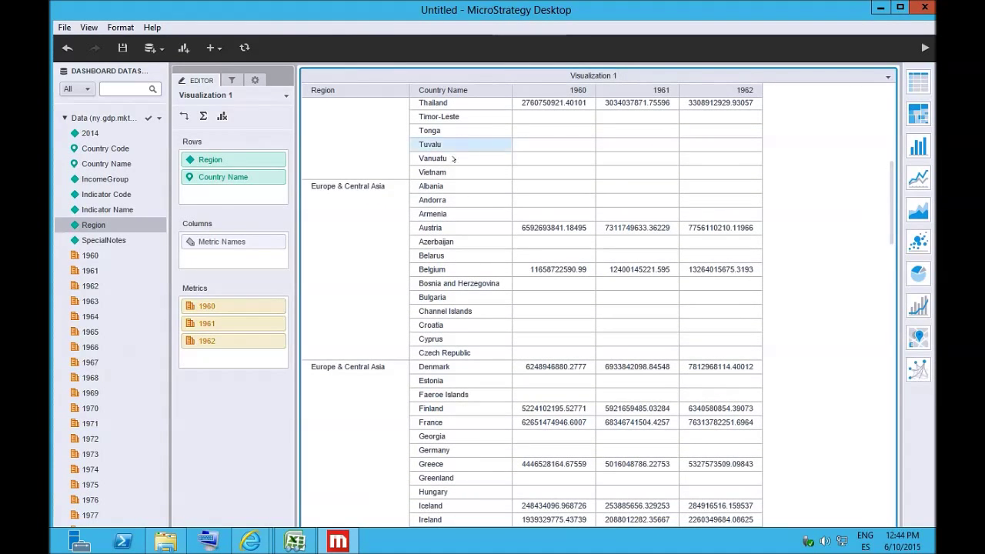
pyautogui.click(362, 400)
pyautogui.click(328, 235)
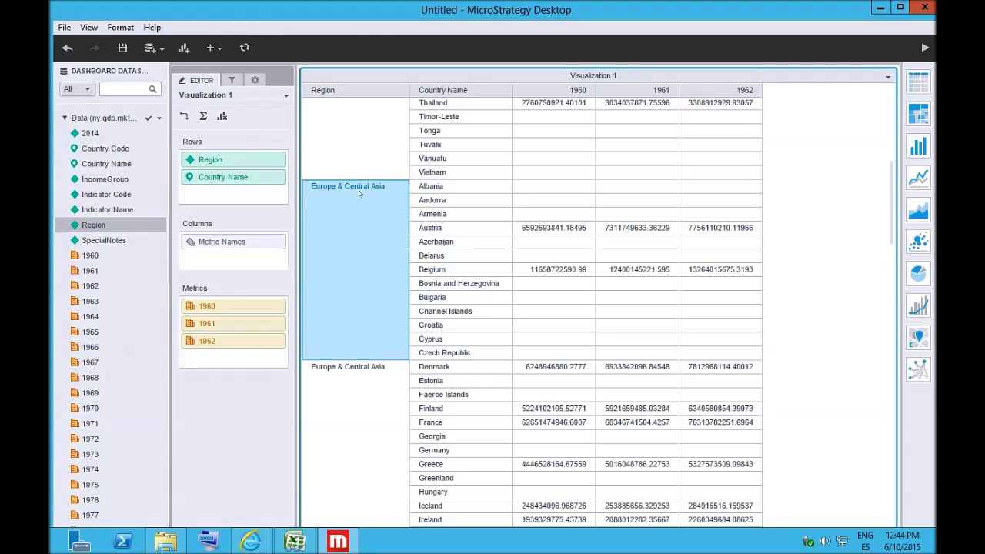
pyautogui.click(350, 386)
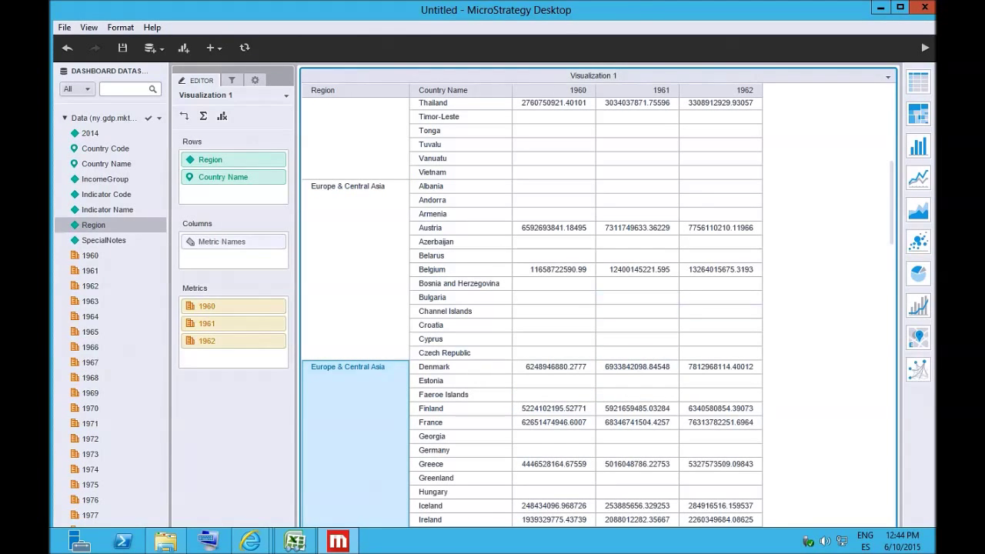
pyautogui.moveTo(890, 185); pyautogui.dragTo(890, 198)
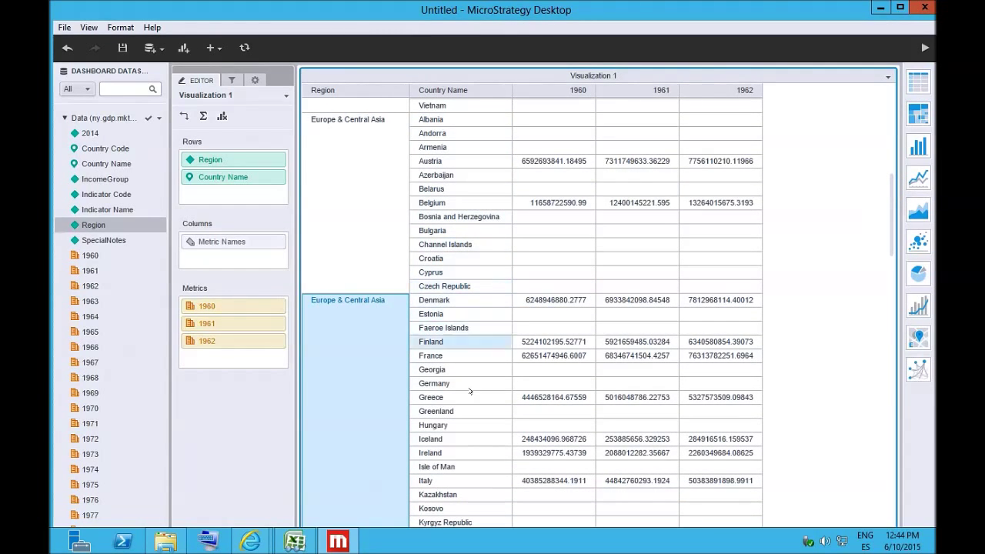
# Step: Check the regions of Albania and the countries below it on the Metadata - Countries worksheet in Excel Viewer
pyautogui.click(292, 541)
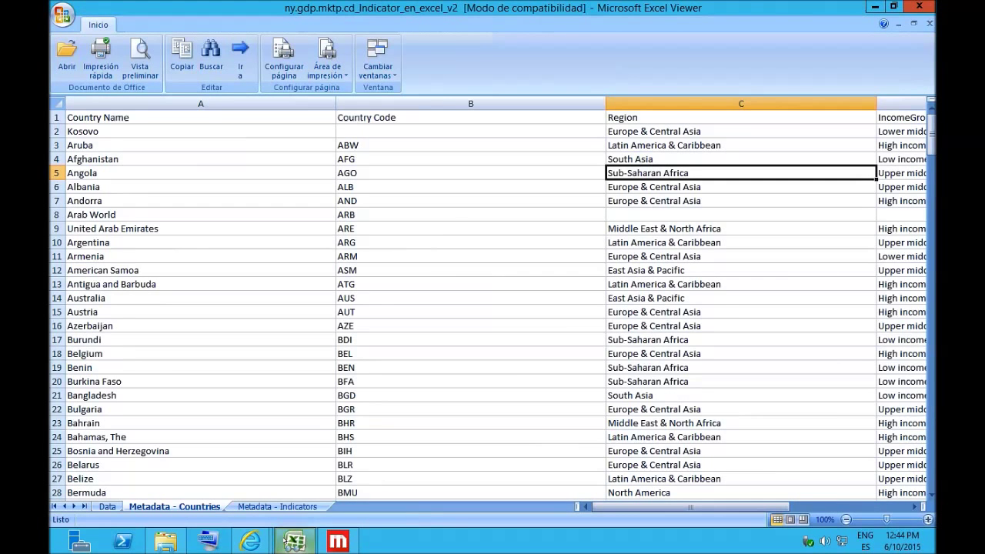
pyautogui.click(86, 188)
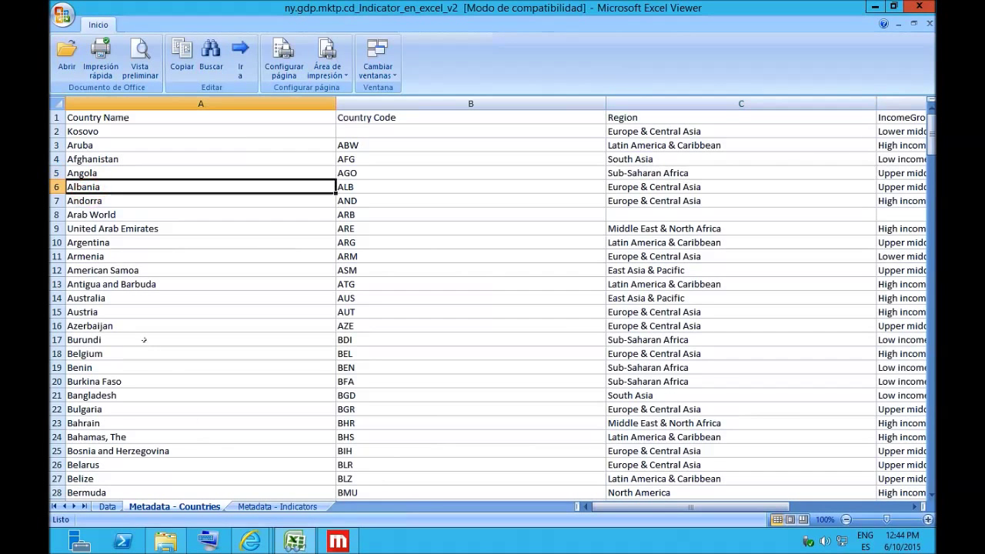
pyautogui.scroll(-4, 144, 337)
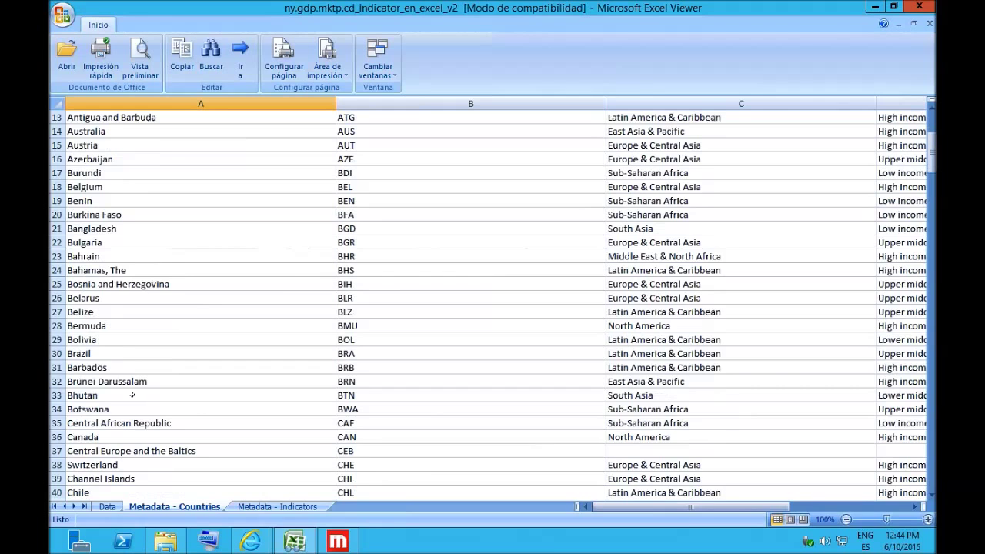
pyautogui.scroll(-2, 132, 395)
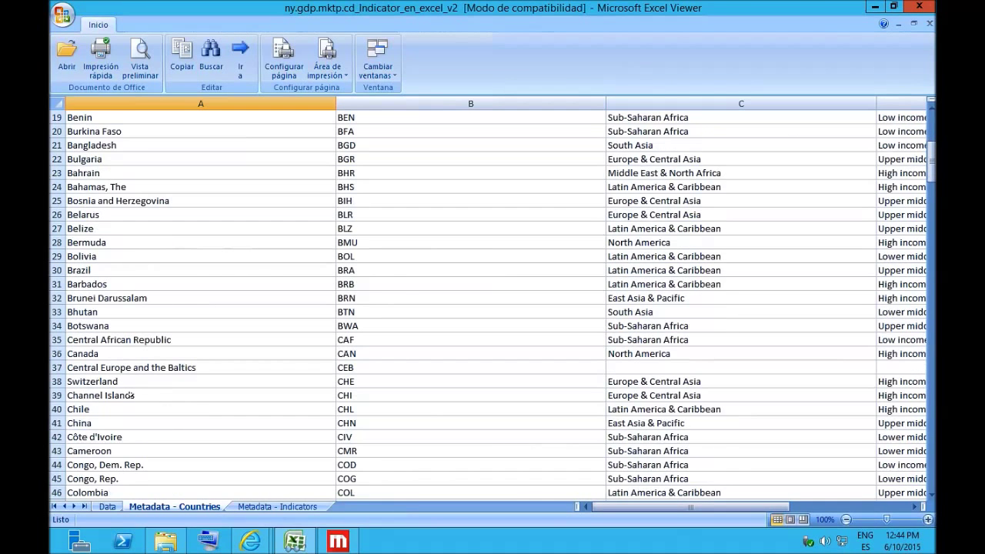
pyautogui.scroll(-2, 133, 395)
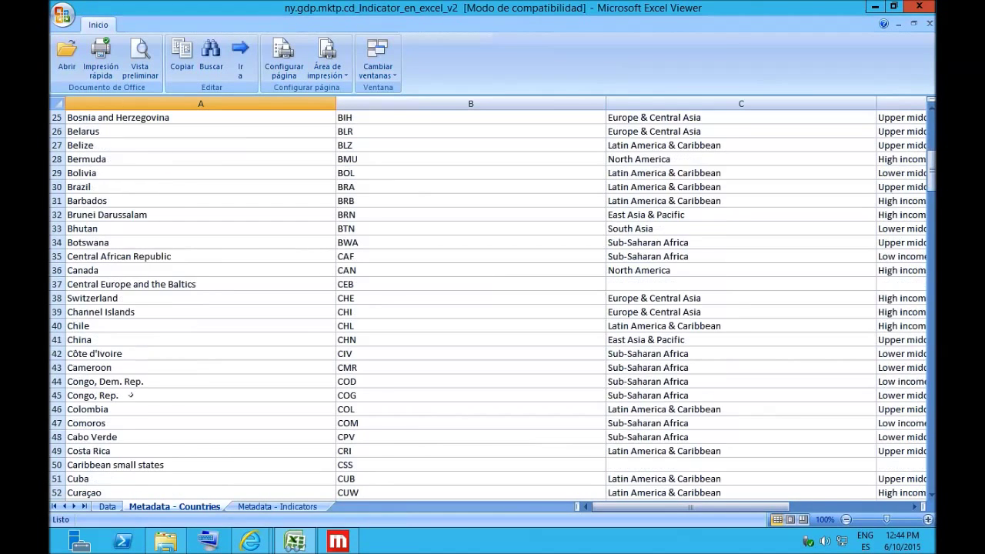
# Step: Return to MicroStrategy Desktop and examine the grid's region groups from Europe & Central Asia through Latin America & Caribbean
pyautogui.click(338, 541)
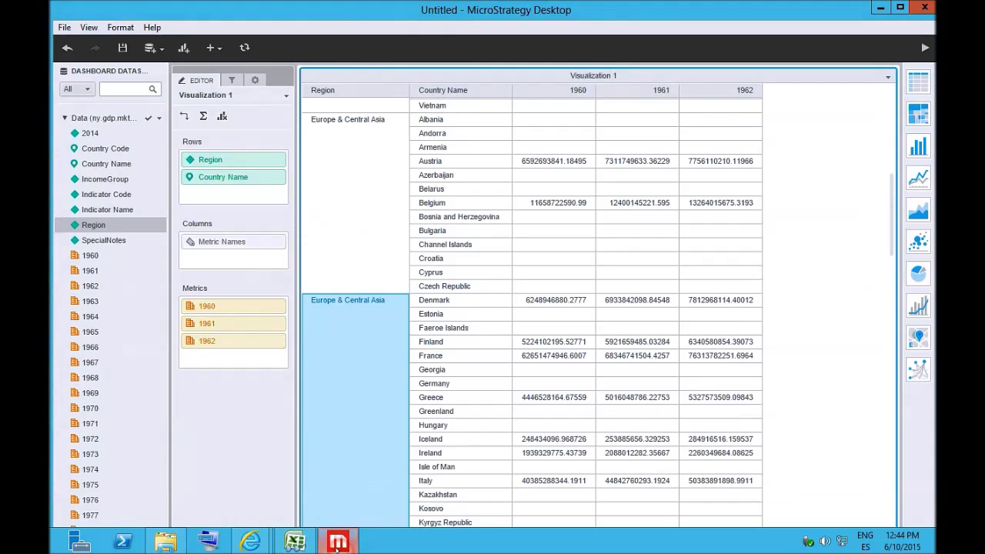
pyautogui.click(354, 213)
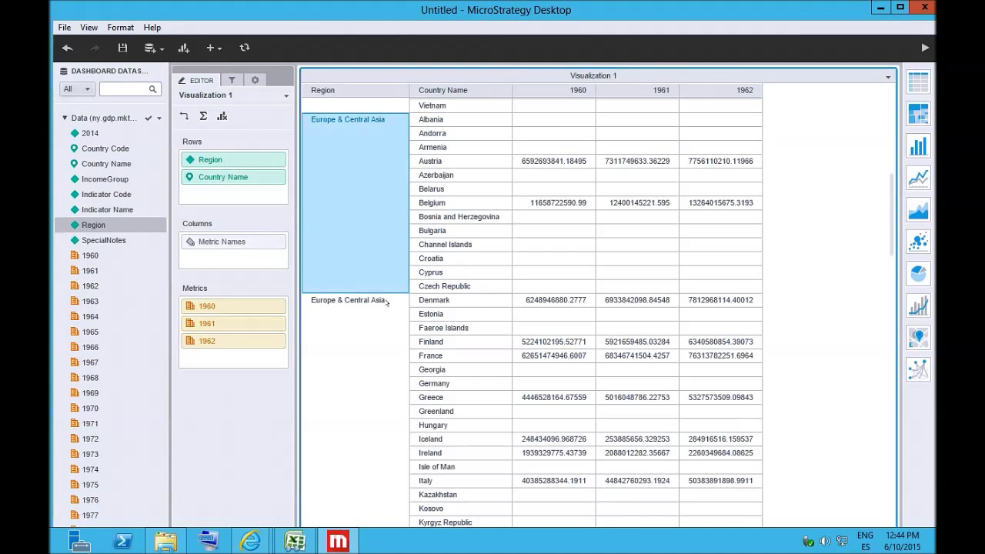
pyautogui.moveTo(889, 206)
pyautogui.mouseDown()
pyautogui.moveTo(885, 246)
pyautogui.moveTo(885, 188)
pyautogui.mouseUp()
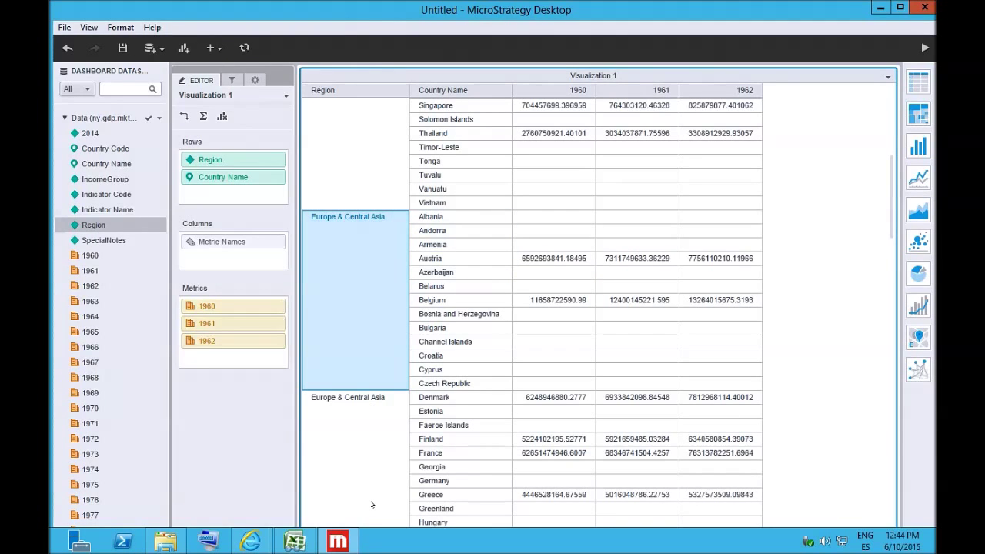
pyautogui.moveTo(888, 193); pyautogui.dragTo(863, 313)
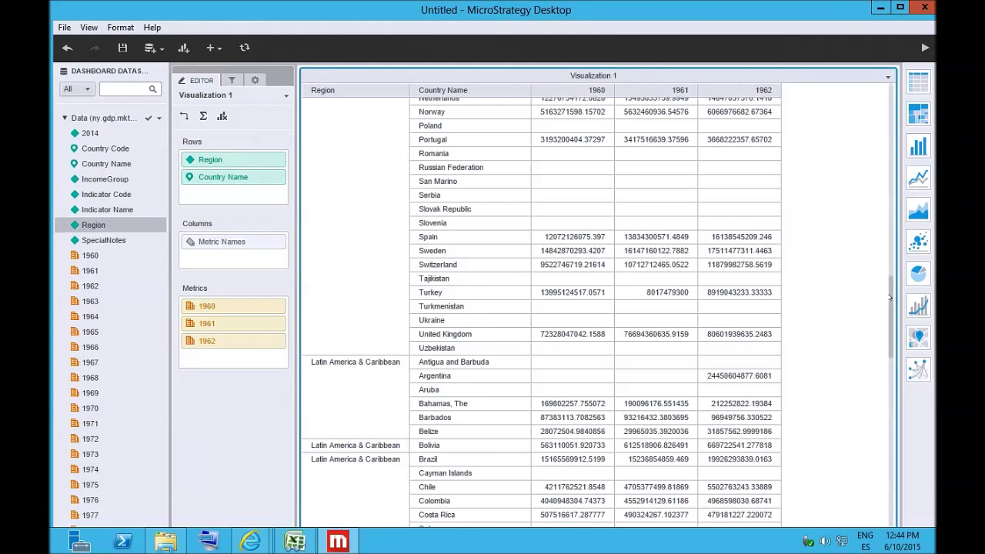
pyautogui.moveTo(889, 299); pyautogui.dragTo(885, 326)
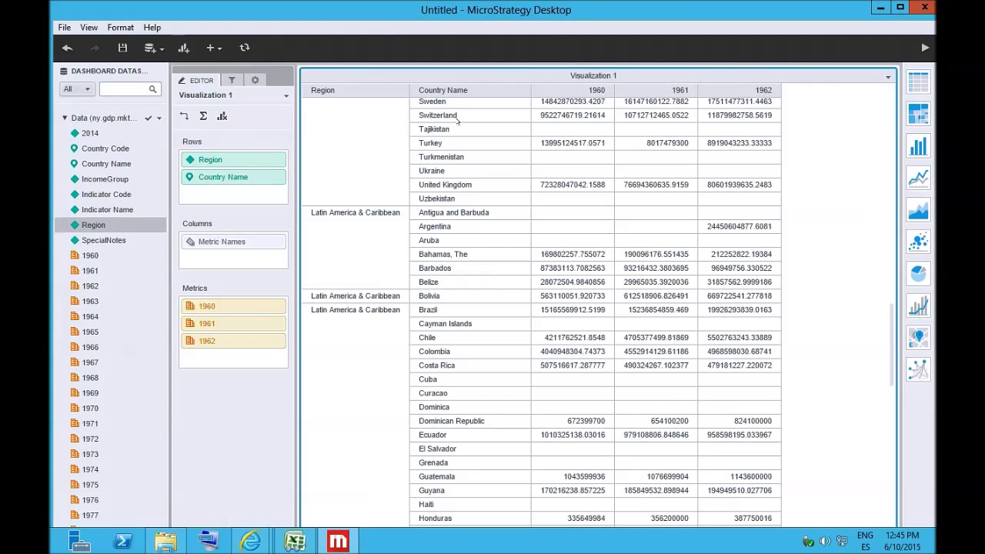
# Step: Save the dashboard in My Dashboards as 001 World Bank GDP data byRegion and Country
pyautogui.click(121, 47)
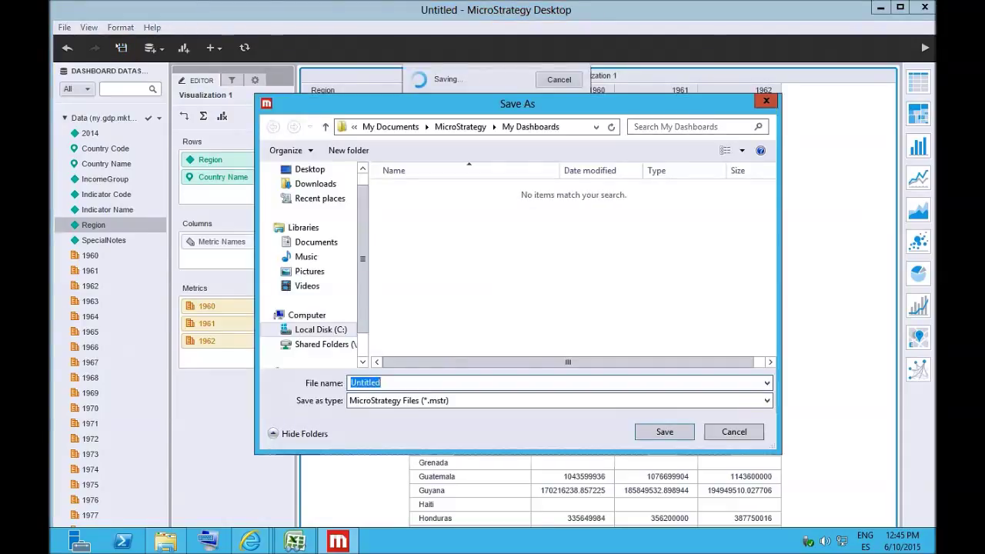
pyautogui.write('001 World Bank GP')
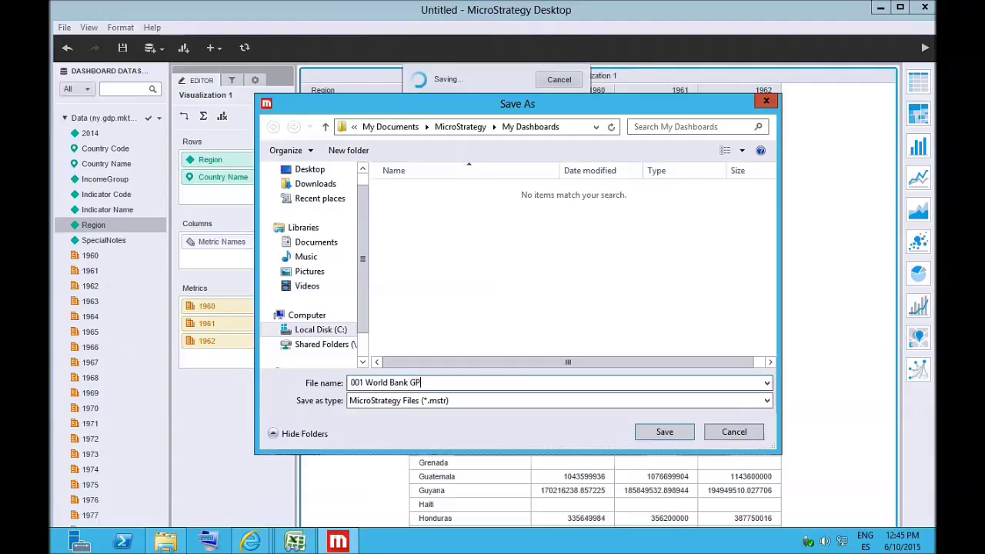
pyautogui.press('BackSpace')
pyautogui.write('DP data byRegion and Country')
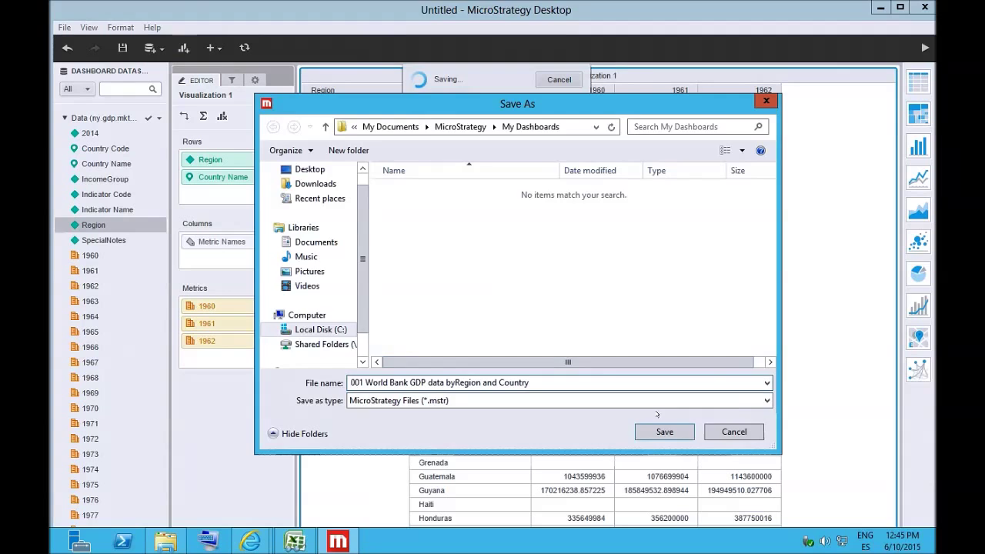
pyautogui.click(659, 428)
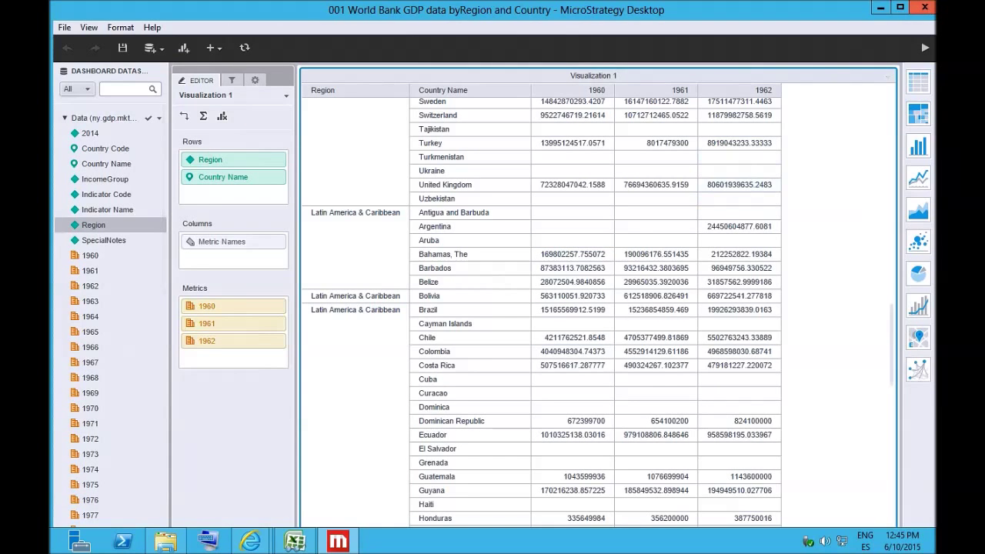
pyautogui.moveTo(935, 2)
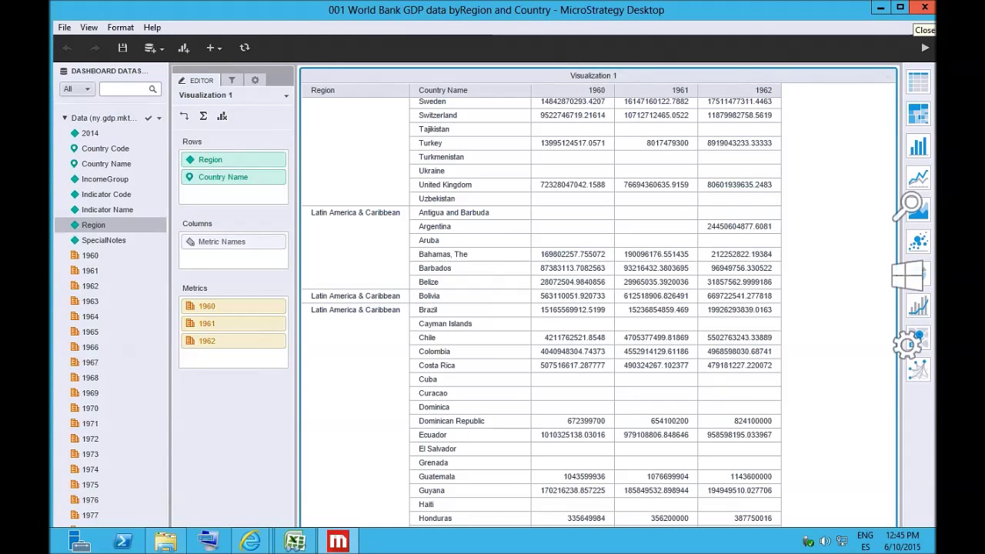